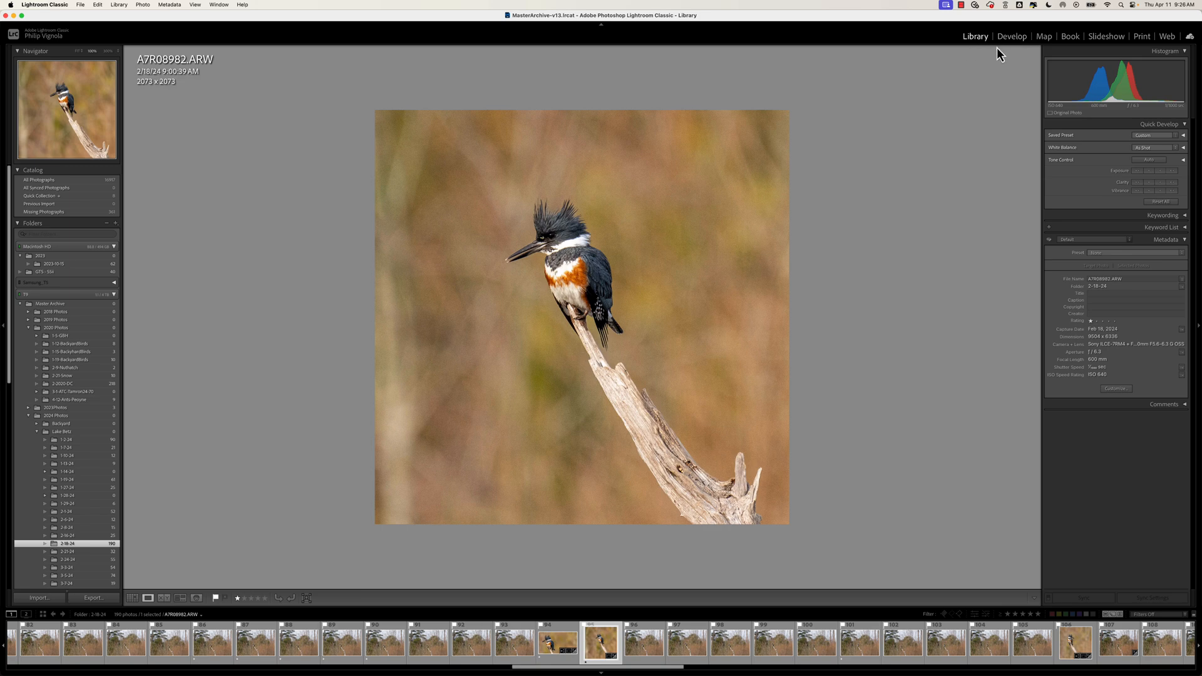
Step: Open the kingfisher photo A7R08982.ARW in Develop, reset all its edits and view the whole frame
click(1010, 39)
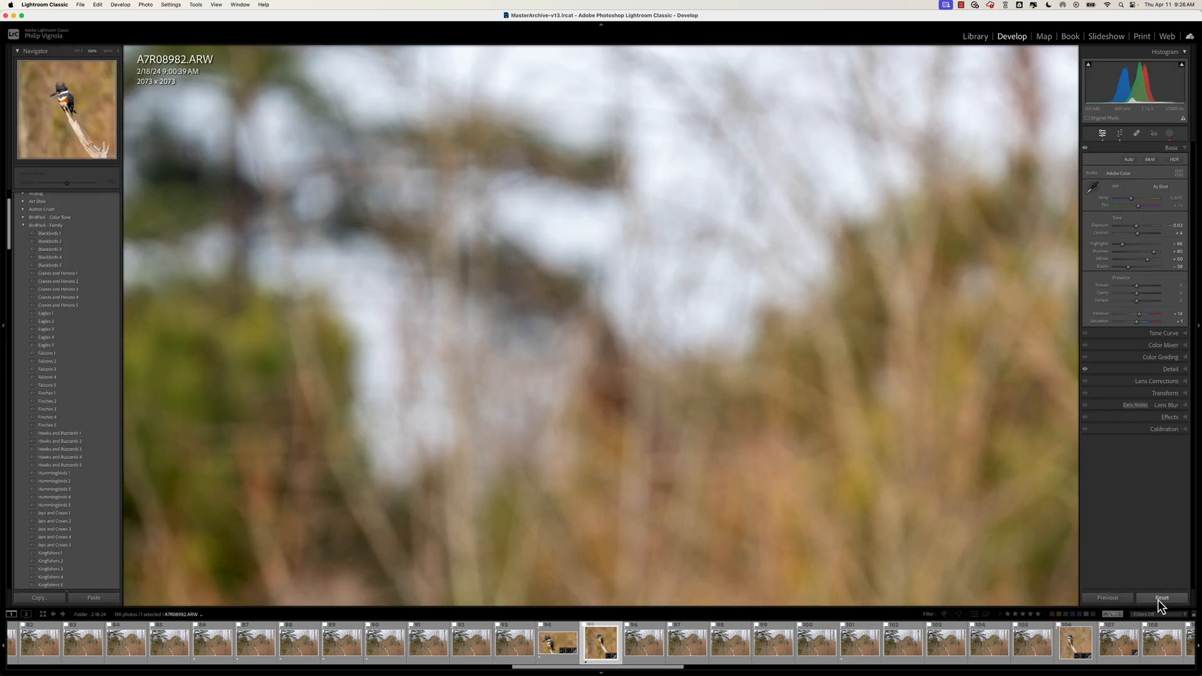
click(1158, 600)
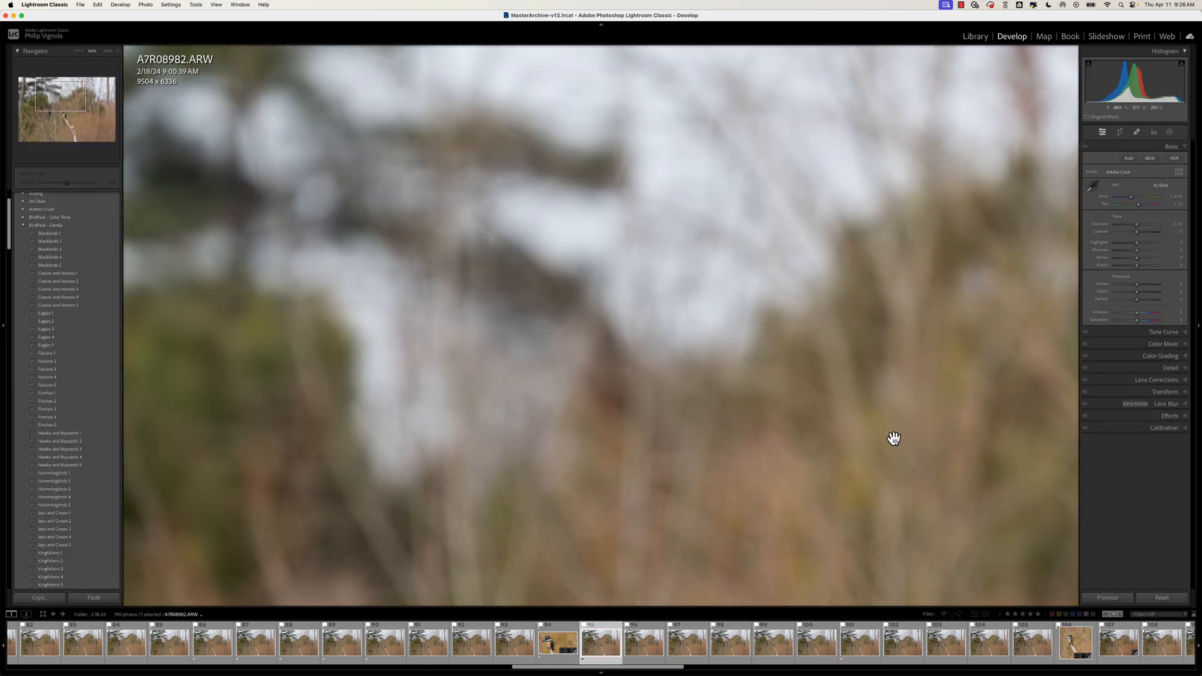
click(700, 336)
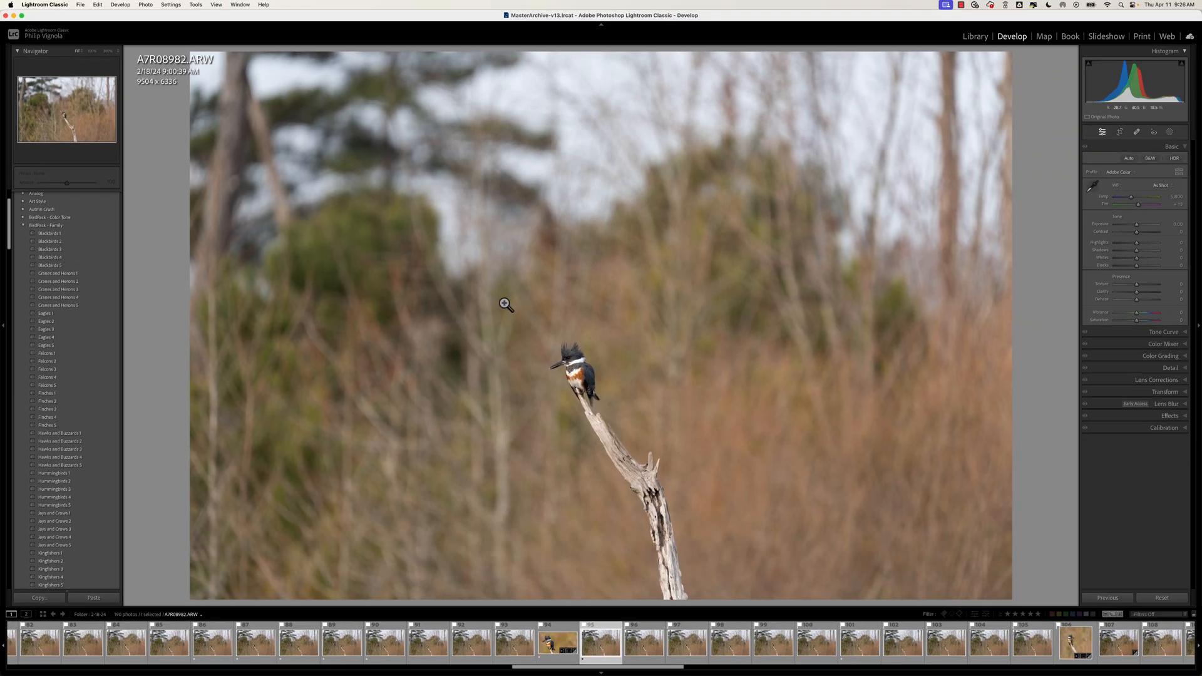
Step: Apply the automatic Basic tone adjustments to the unedited kingfisher photo and check the bird up close
click(811, 516)
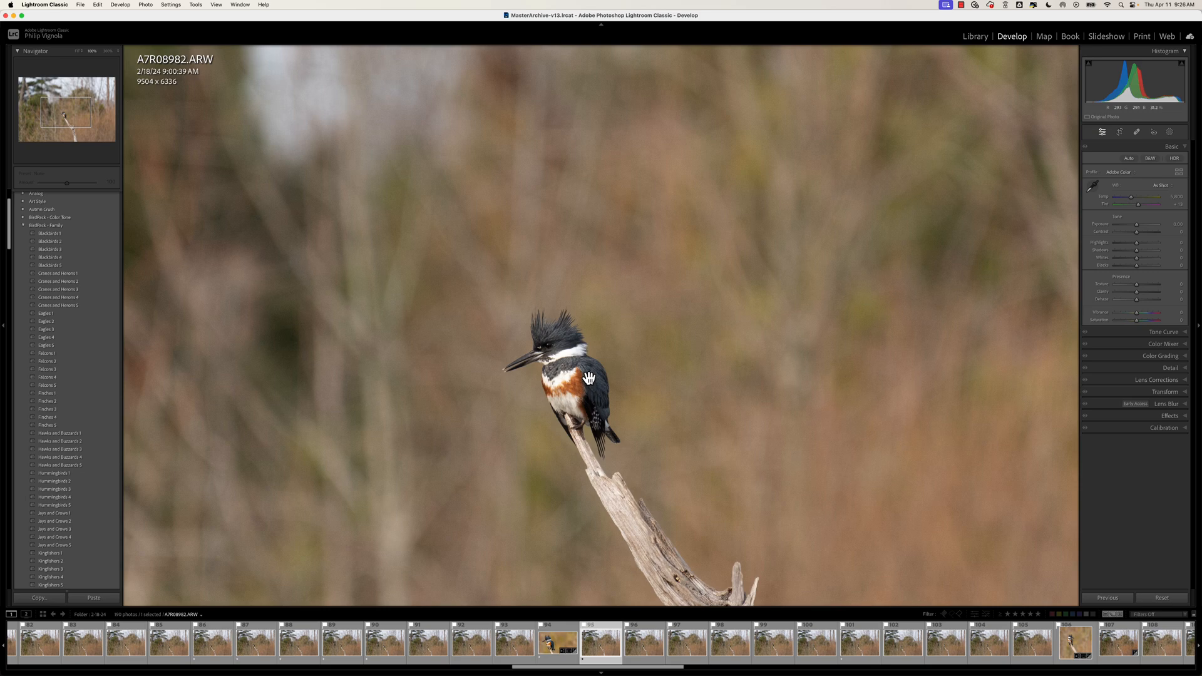
click(587, 377)
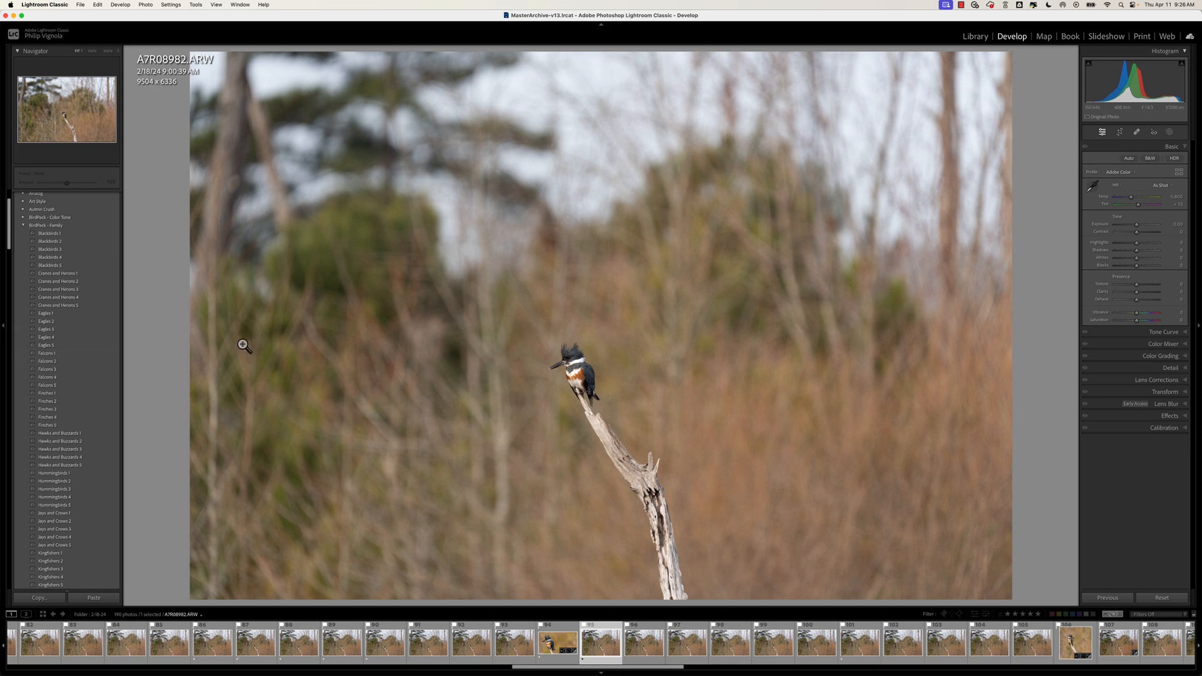
click(1129, 159)
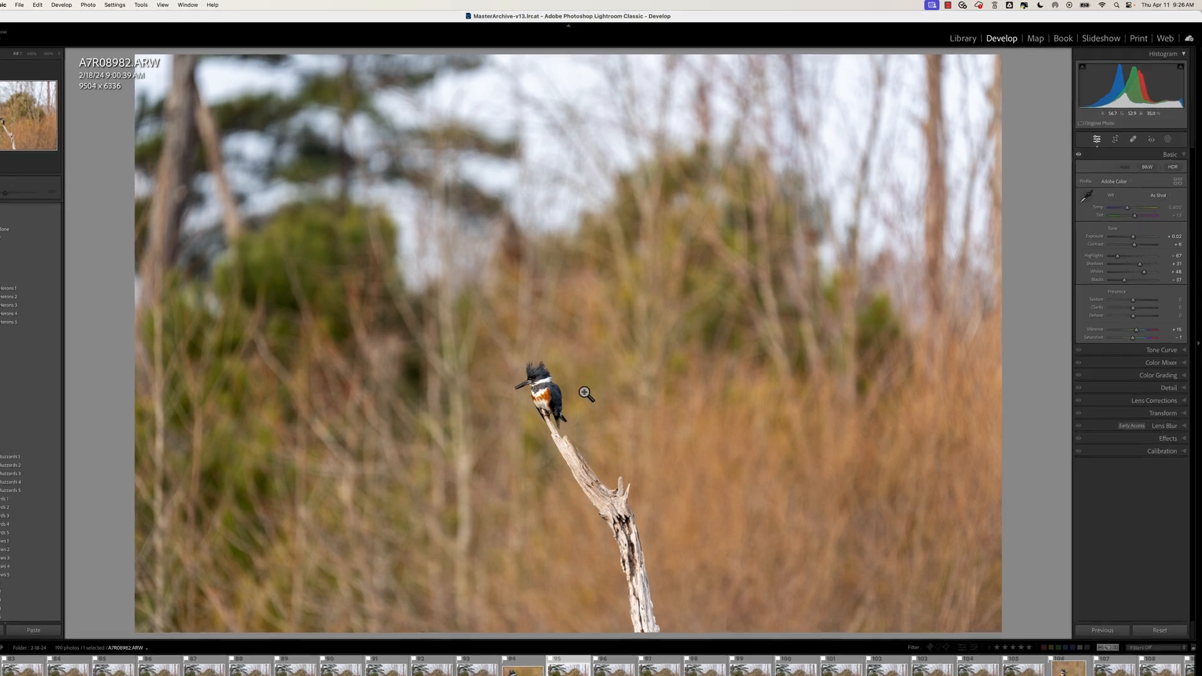
click(583, 381)
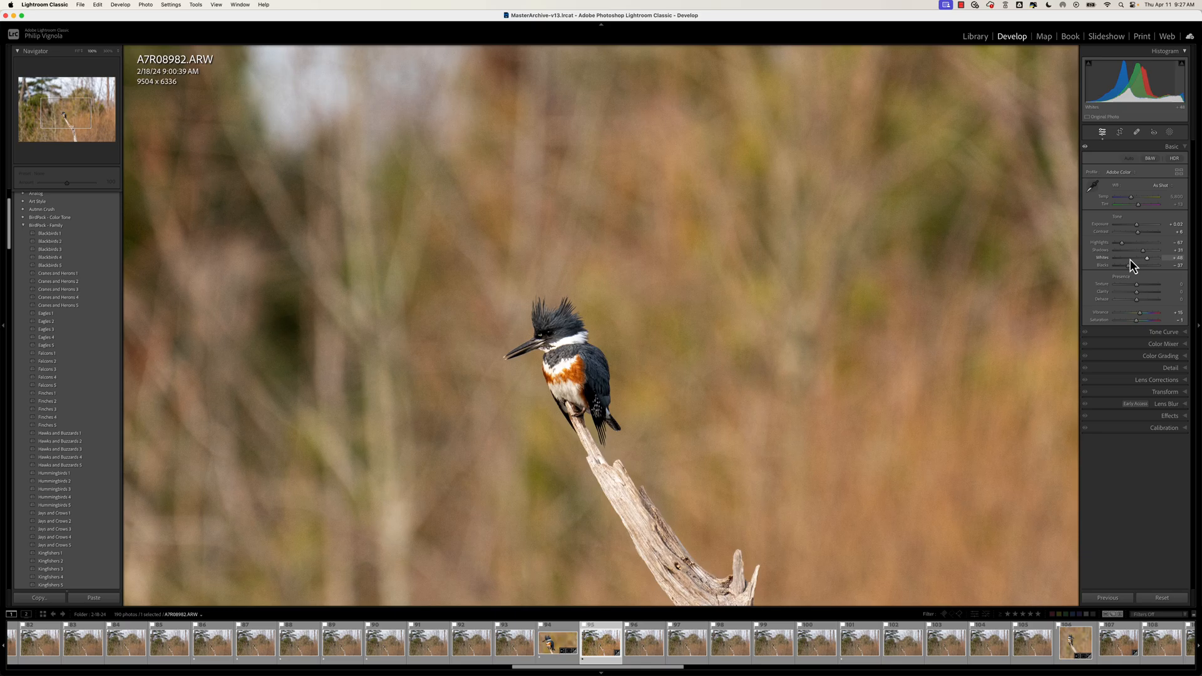
Step: Create a Select Subject mask of the kingfisher and compare its edges with and without the overlay
click(1170, 132)
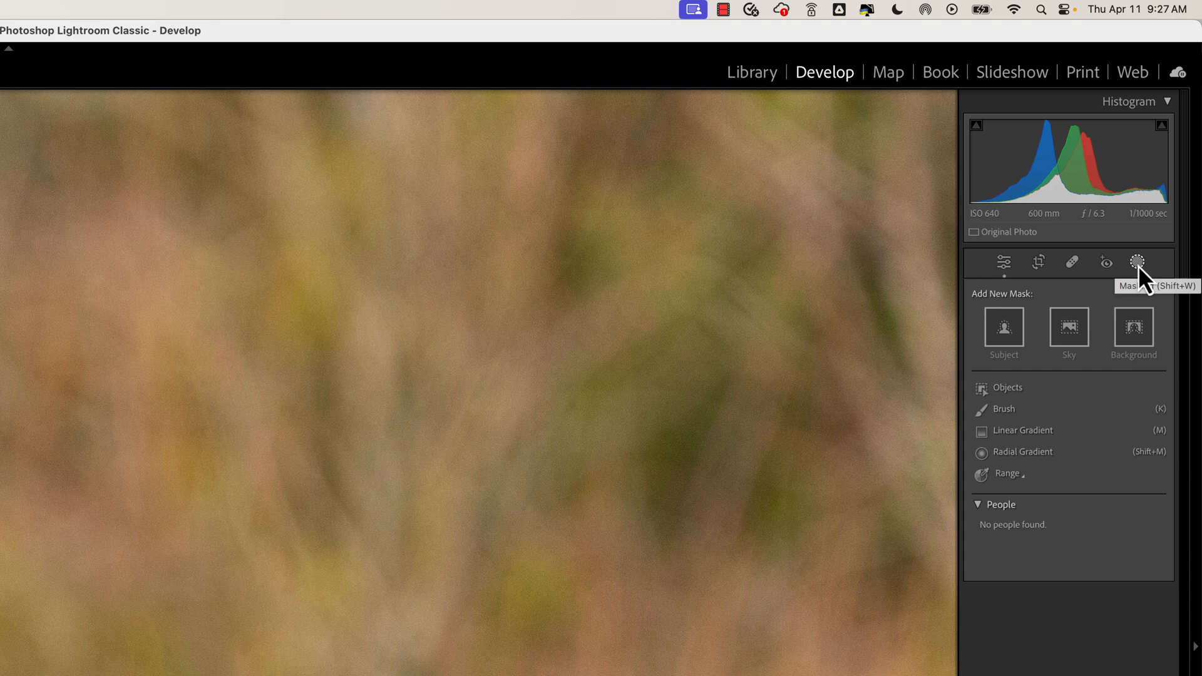
click(1009, 338)
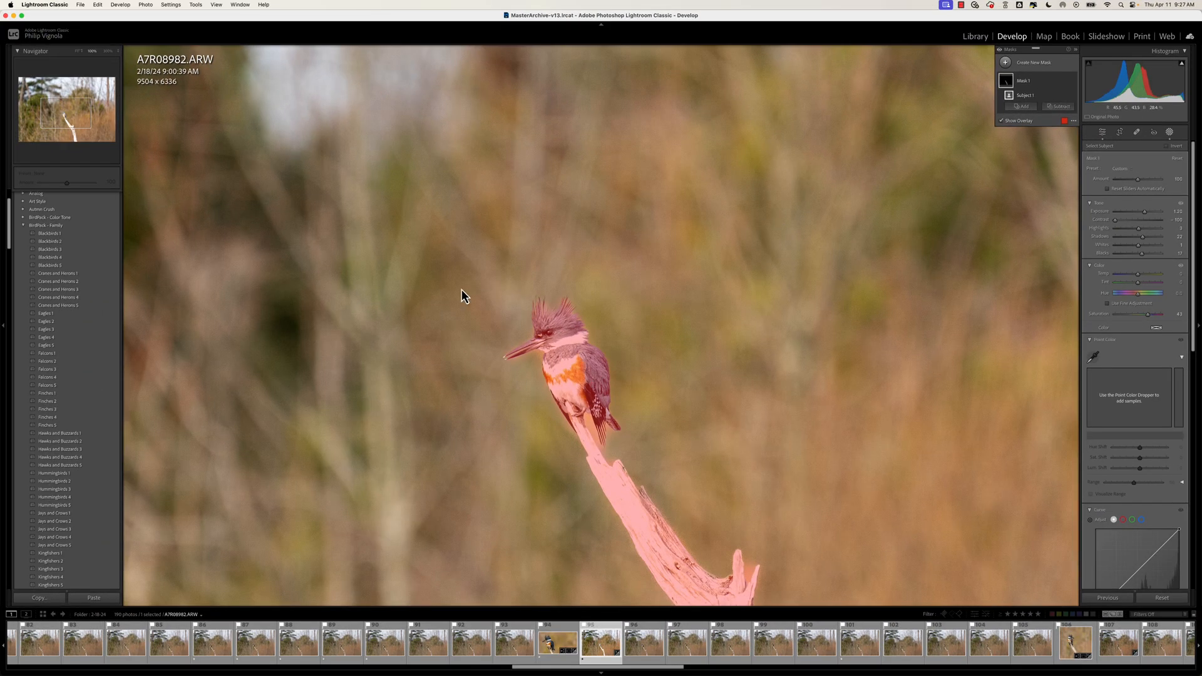
click(108, 52)
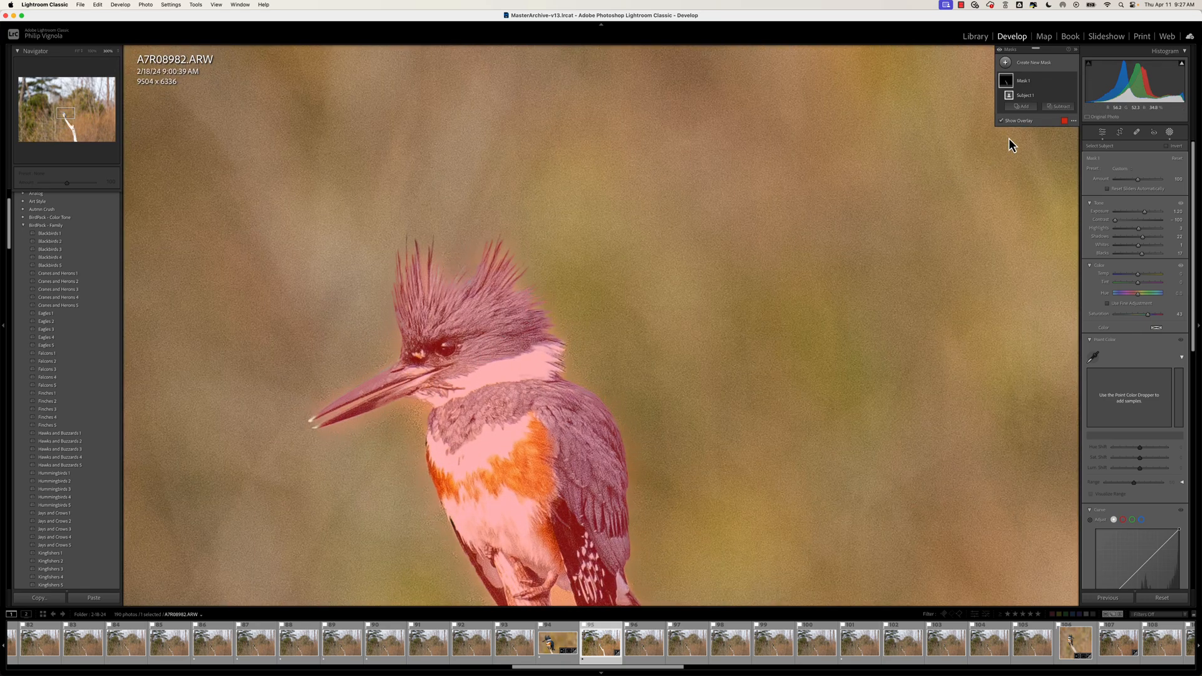
click(1018, 119)
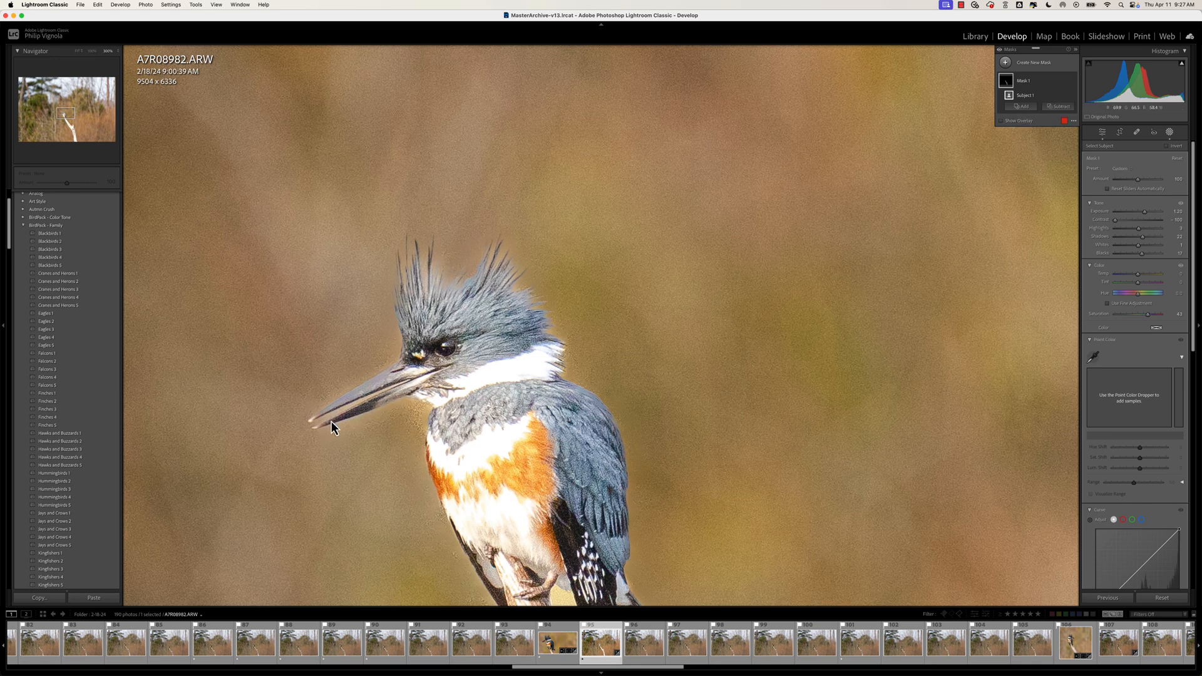
drag(566, 448, 611, 297)
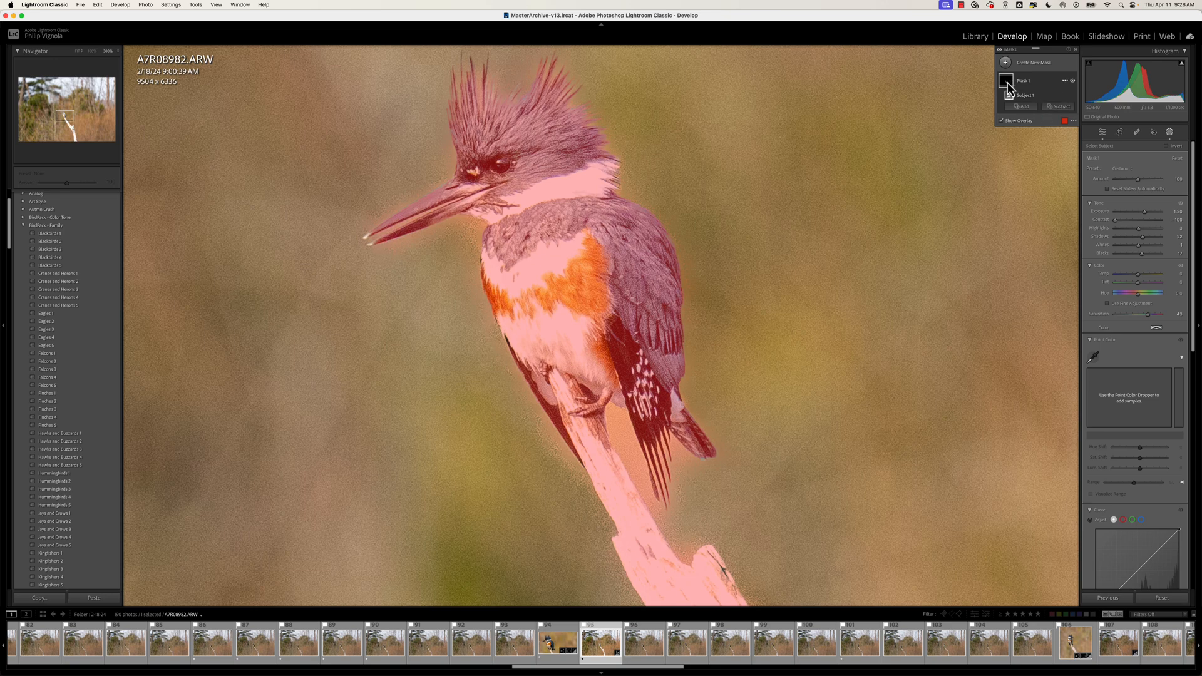
Step: Subtract the mask spill around the bill and beside the lower wing from the subject mask with a brush
click(1059, 108)
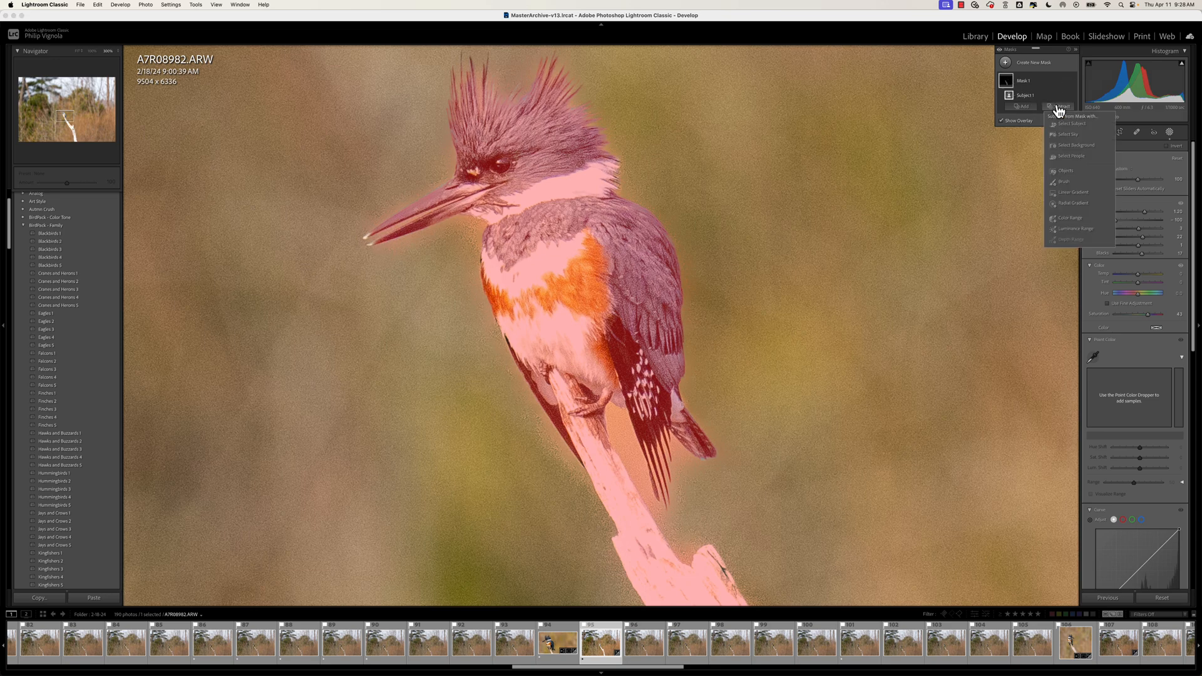
click(1064, 182)
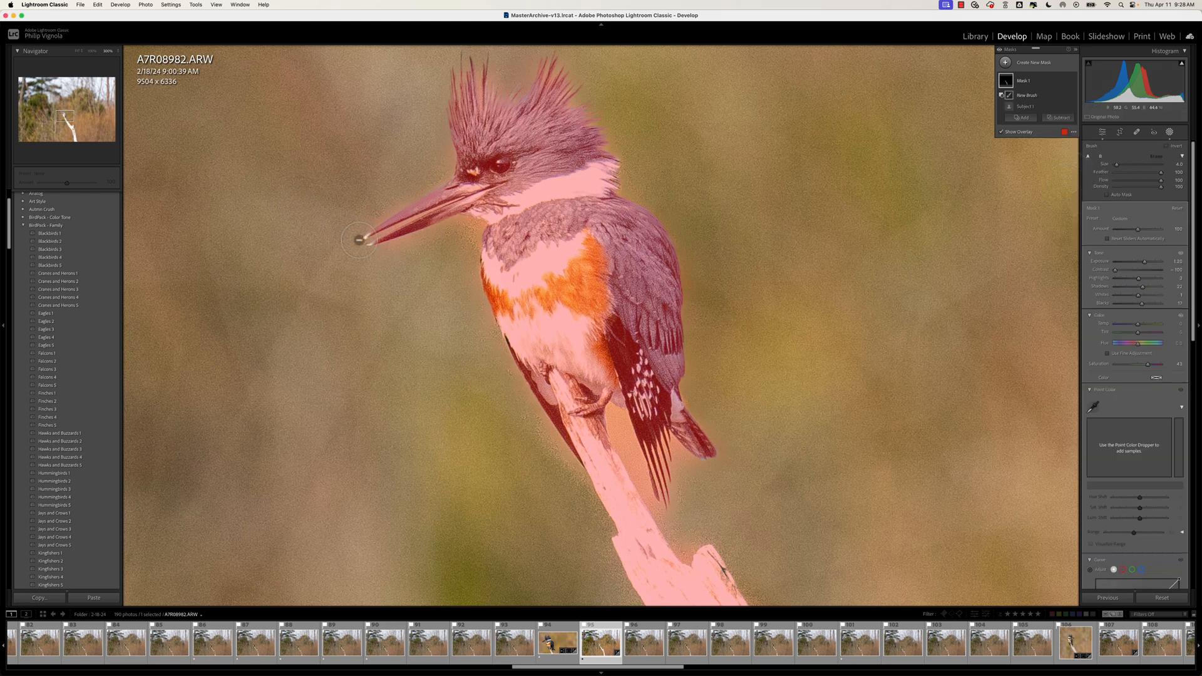
drag(369, 240, 456, 206)
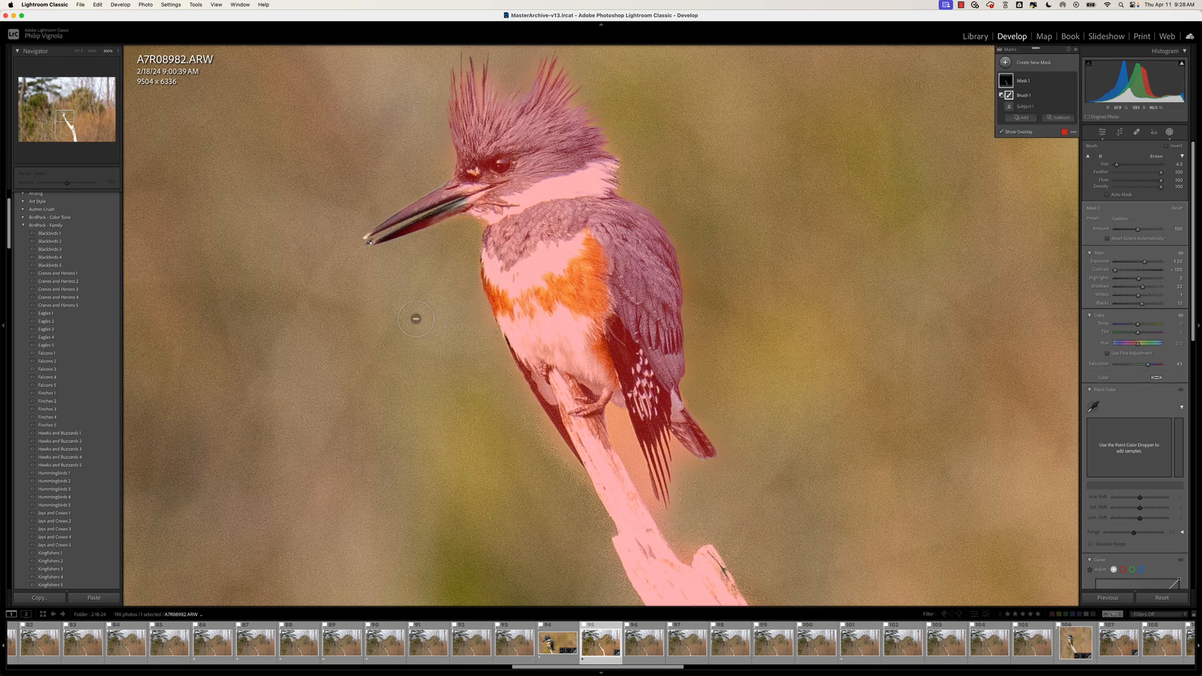
scroll(416, 304, up, 2)
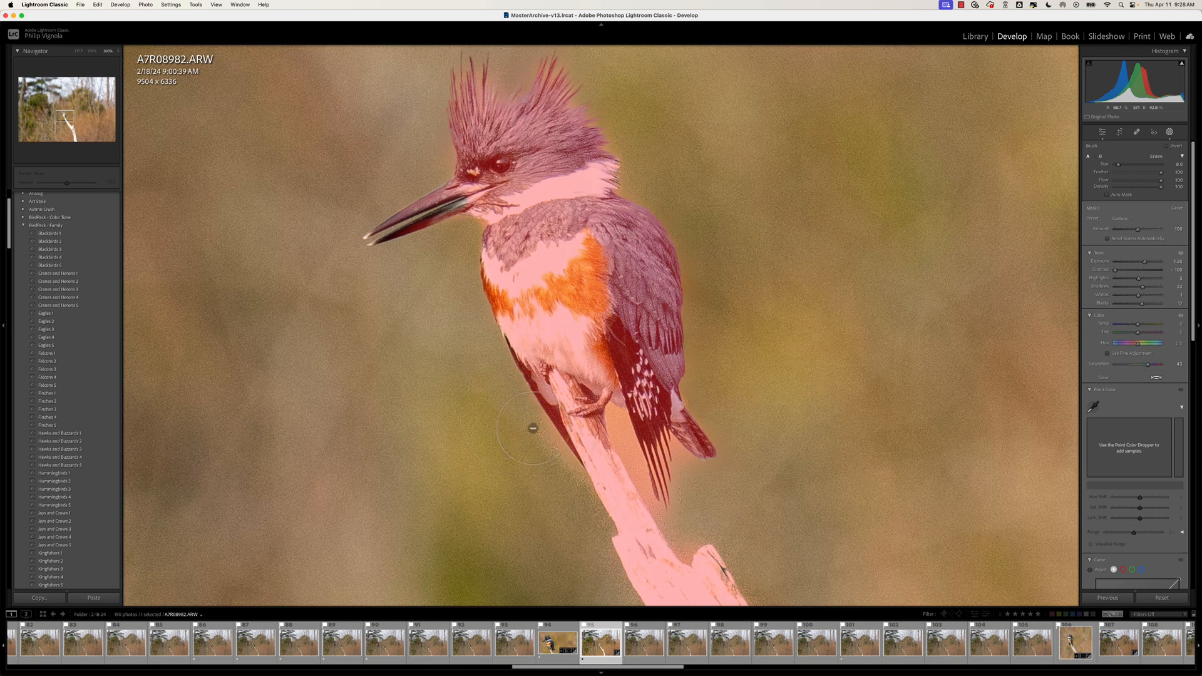
drag(553, 461, 575, 481)
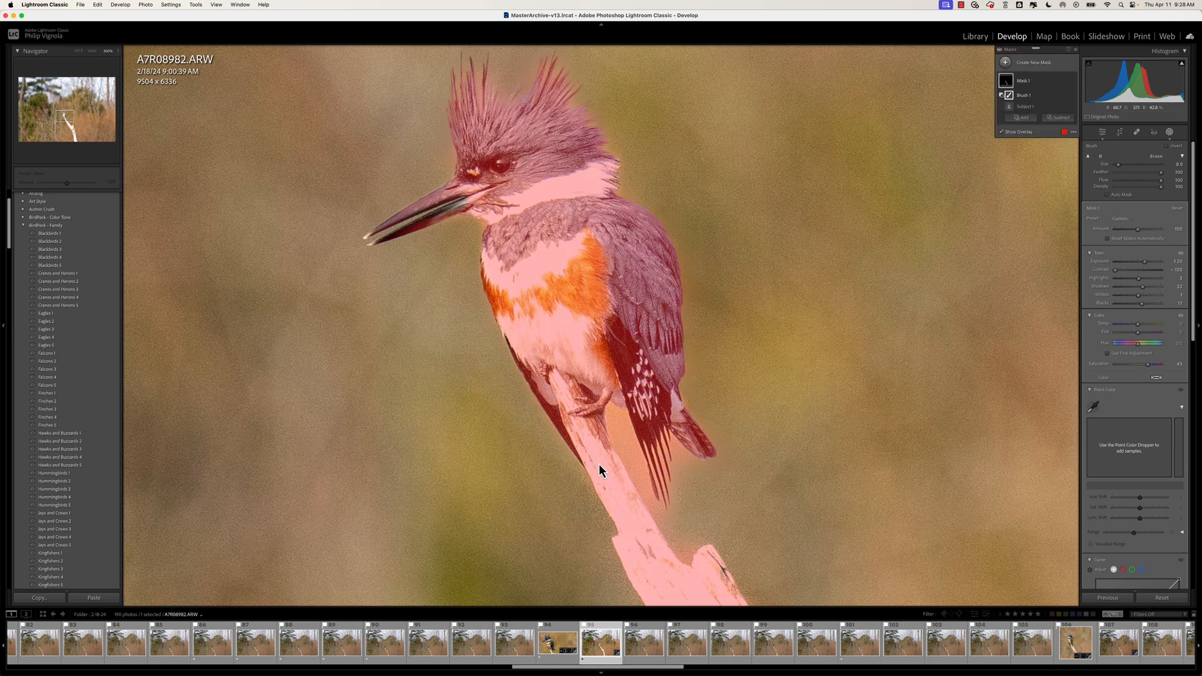
Step: Reduce the brush size and subtract the spill between the perch and the tail feathers from the mask
key(bracketleft)
key(bracketleft)
key(bracketleft)
mouse_move(614, 412)
mouse_down()
mouse_move(642, 488)
mouse_move(609, 410)
mouse_move(637, 489)
mouse_move(661, 513)
mouse_move(682, 494)
mouse_move(672, 439)
mouse_move(643, 450)
mouse_move(658, 492)
mouse_move(663, 464)
mouse_move(668, 473)
mouse_move(666, 501)
mouse_up()
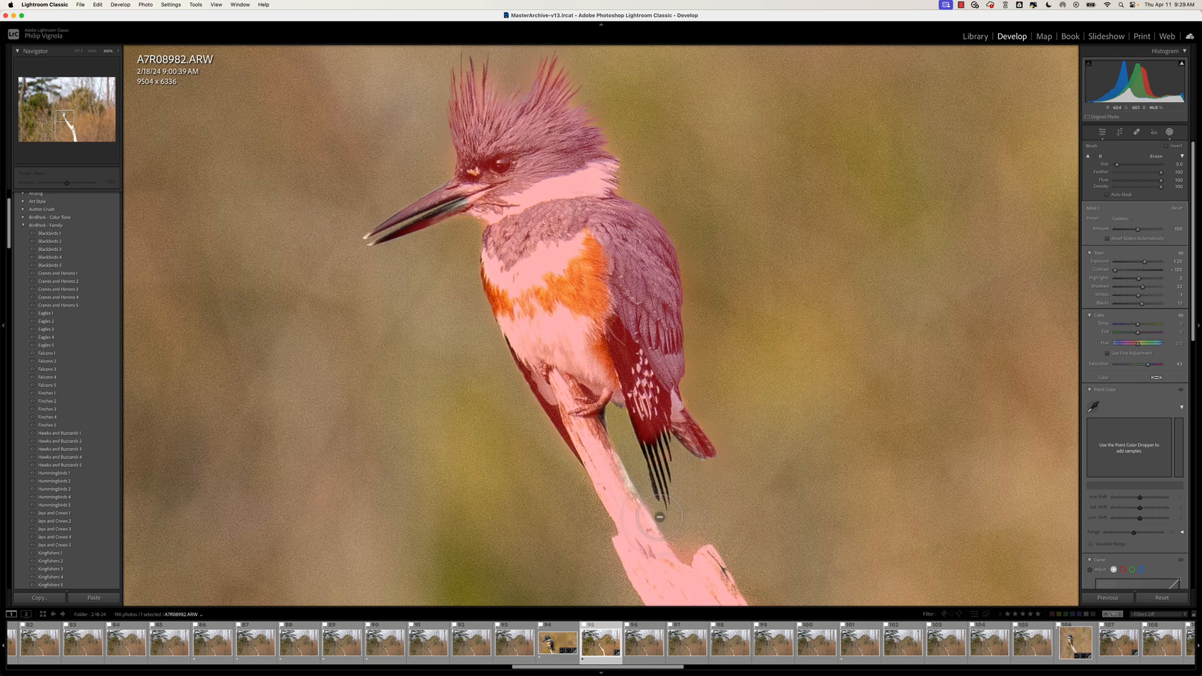
Step: Brush the remaining mask spill away around the tail, crest, back and lower wing edge of the bird
drag(726, 464, 685, 392)
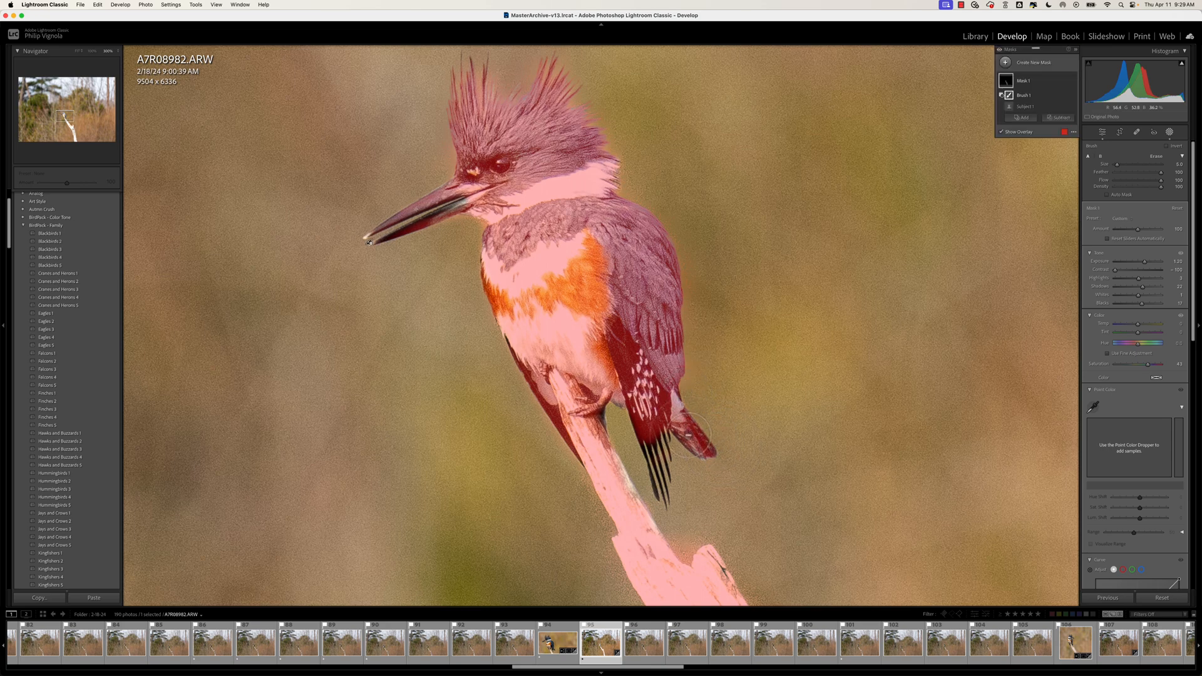
drag(676, 443, 714, 462)
mouse_move(479, 64)
mouse_down()
mouse_move(482, 112)
mouse_move(488, 87)
mouse_move(523, 98)
mouse_move(553, 62)
mouse_move(576, 101)
mouse_move(547, 68)
mouse_move(517, 92)
mouse_move(507, 73)
mouse_move(485, 90)
mouse_move(460, 64)
mouse_move(458, 104)
mouse_move(456, 92)
mouse_move(448, 101)
mouse_move(495, 81)
mouse_move(546, 83)
mouse_move(596, 108)
mouse_move(608, 150)
mouse_up()
mouse_move(619, 160)
mouse_down()
mouse_move(621, 192)
mouse_move(683, 229)
mouse_move(698, 426)
mouse_up()
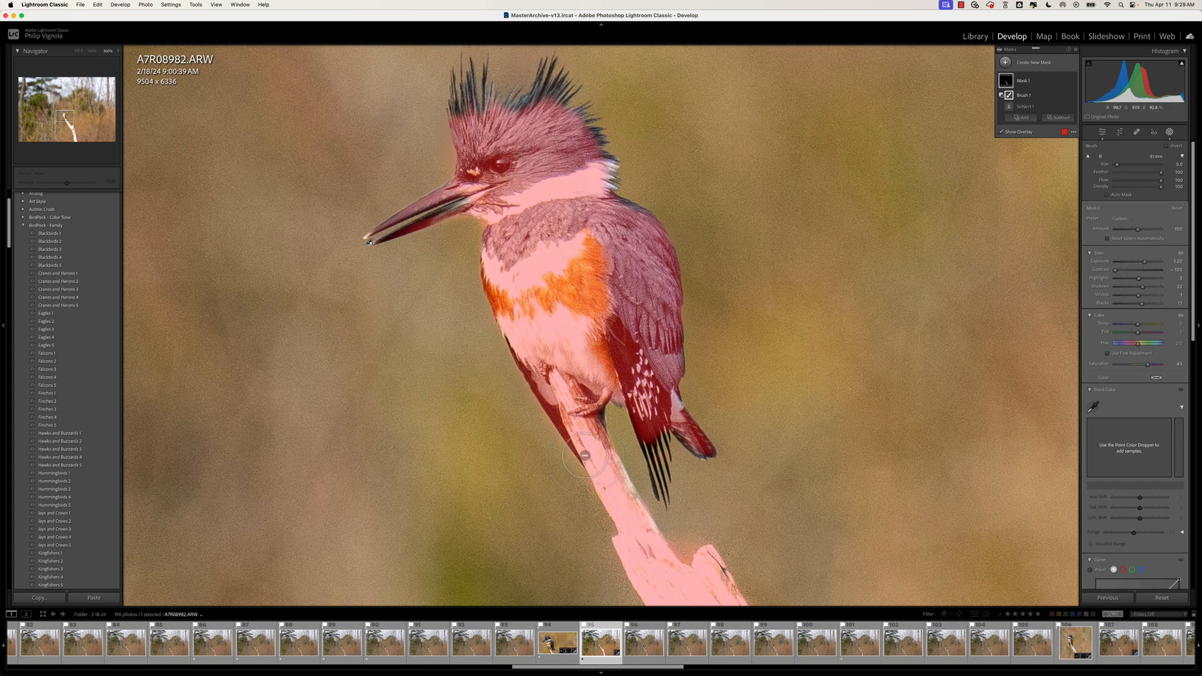
mouse_move(586, 455)
mouse_down()
mouse_move(591, 427)
mouse_move(567, 421)
mouse_move(554, 393)
mouse_move(582, 384)
mouse_move(588, 401)
mouse_move(554, 385)
mouse_move(548, 398)
mouse_up()
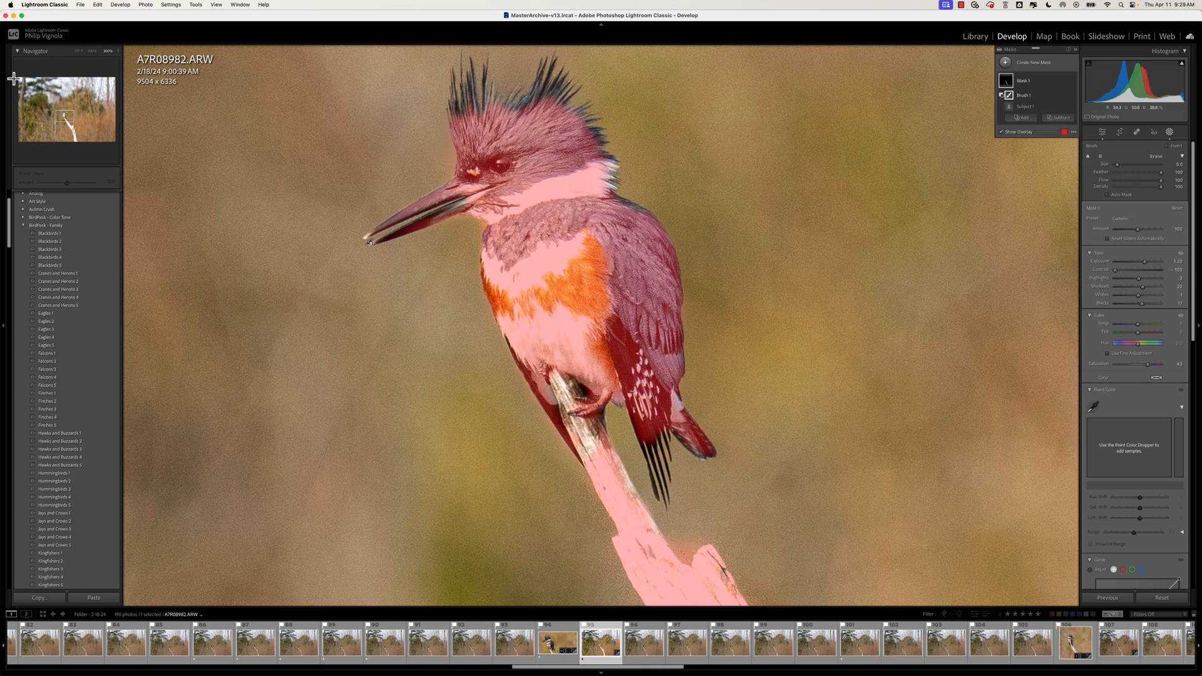
Step: Subtract the whole wooden perch below the kingfisher from the mask so only the bird is selected
click(78, 51)
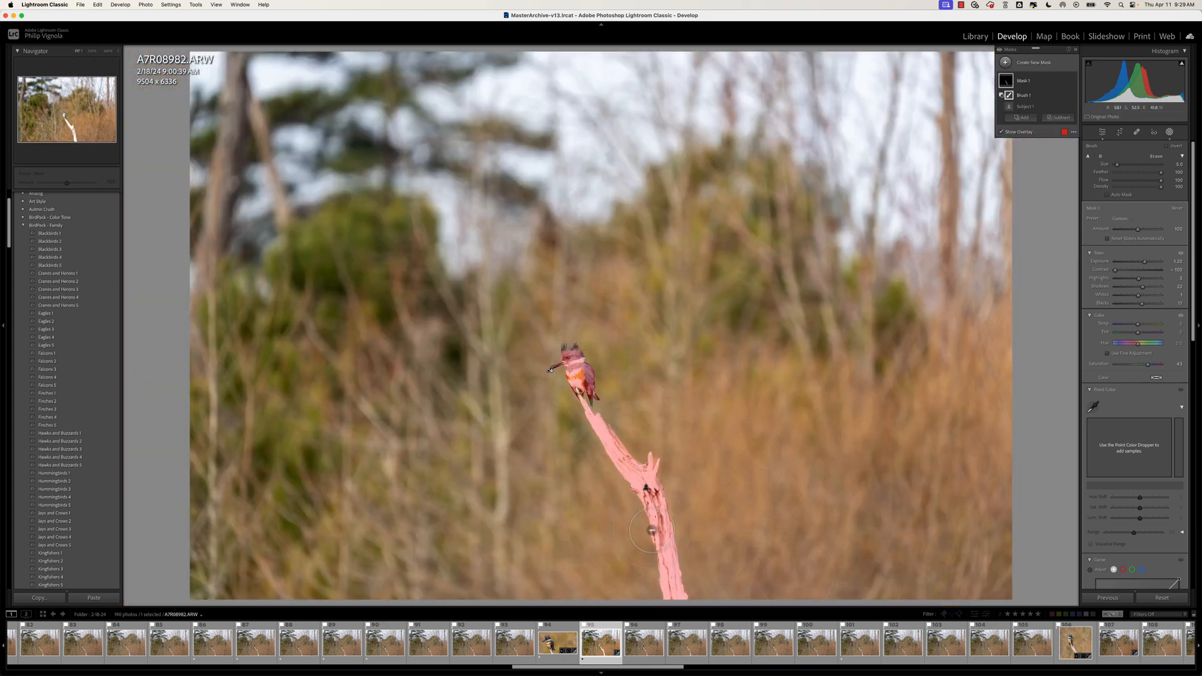
mouse_move(584, 419)
mouse_down()
mouse_move(619, 454)
mouse_move(609, 475)
mouse_move(638, 471)
mouse_move(628, 479)
mouse_move(651, 461)
mouse_move(658, 491)
mouse_move(627, 525)
mouse_move(675, 540)
mouse_move(709, 586)
mouse_move(661, 582)
mouse_up()
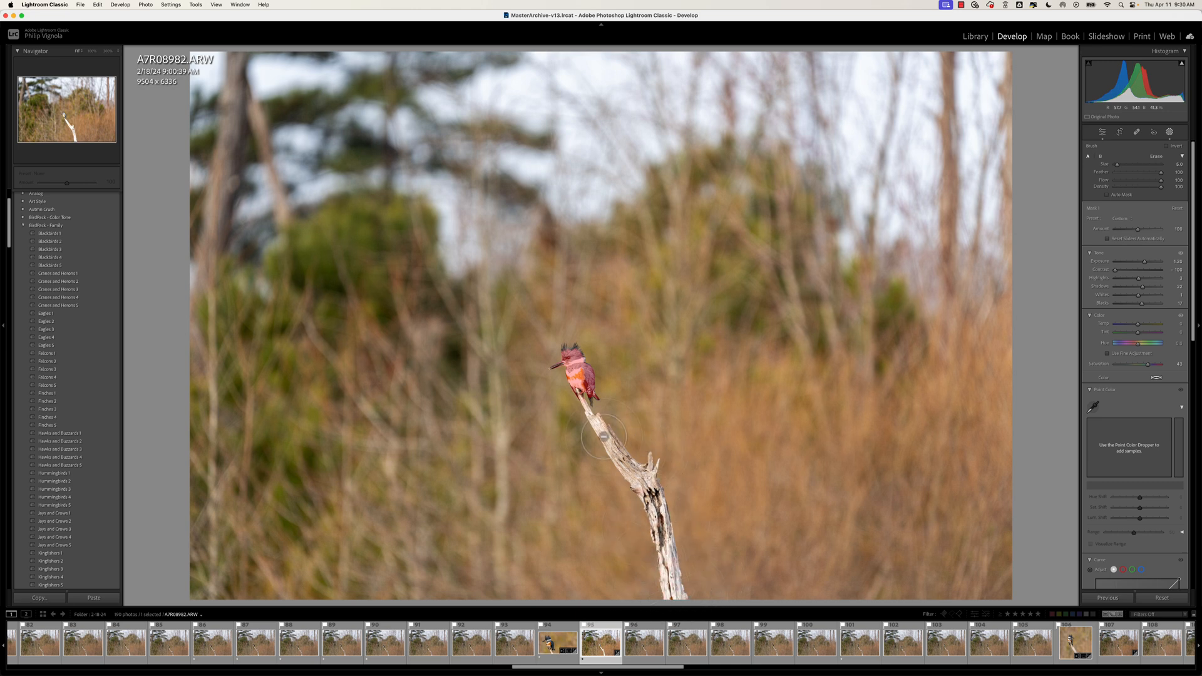
mouse_move(579, 408)
mouse_down()
mouse_move(639, 485)
mouse_move(664, 556)
mouse_up()
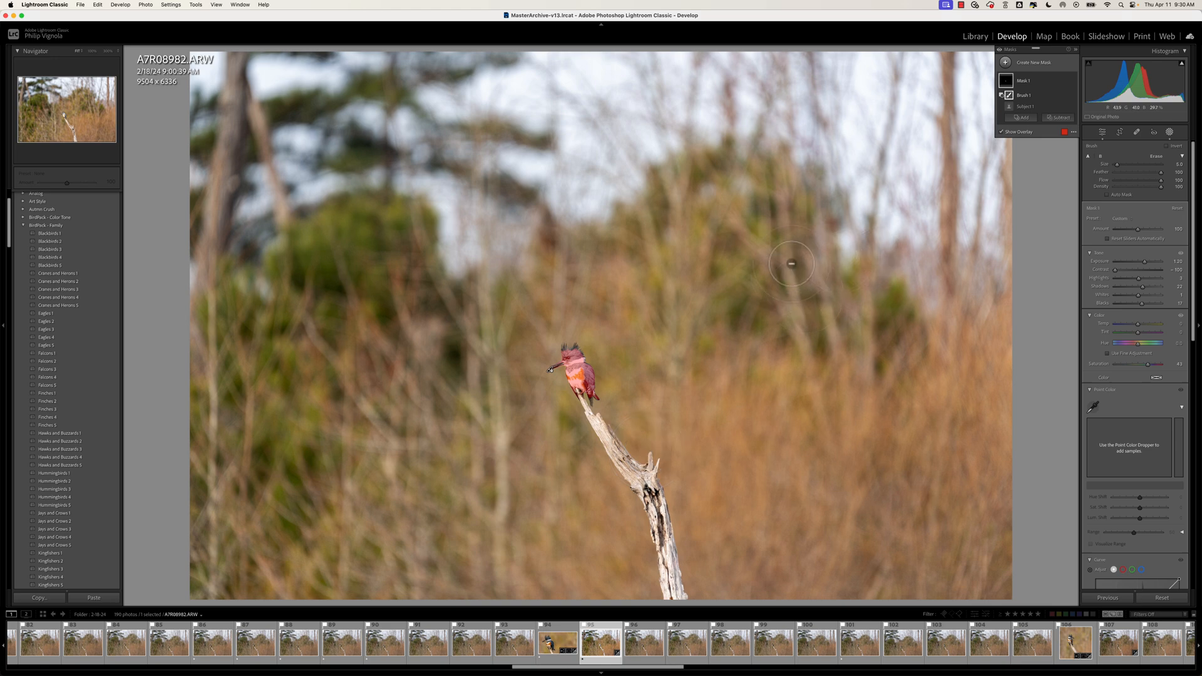
Step: Hide the mask overlay, then lower the bird mask's exposure and highlights and raise its shadows
click(93, 52)
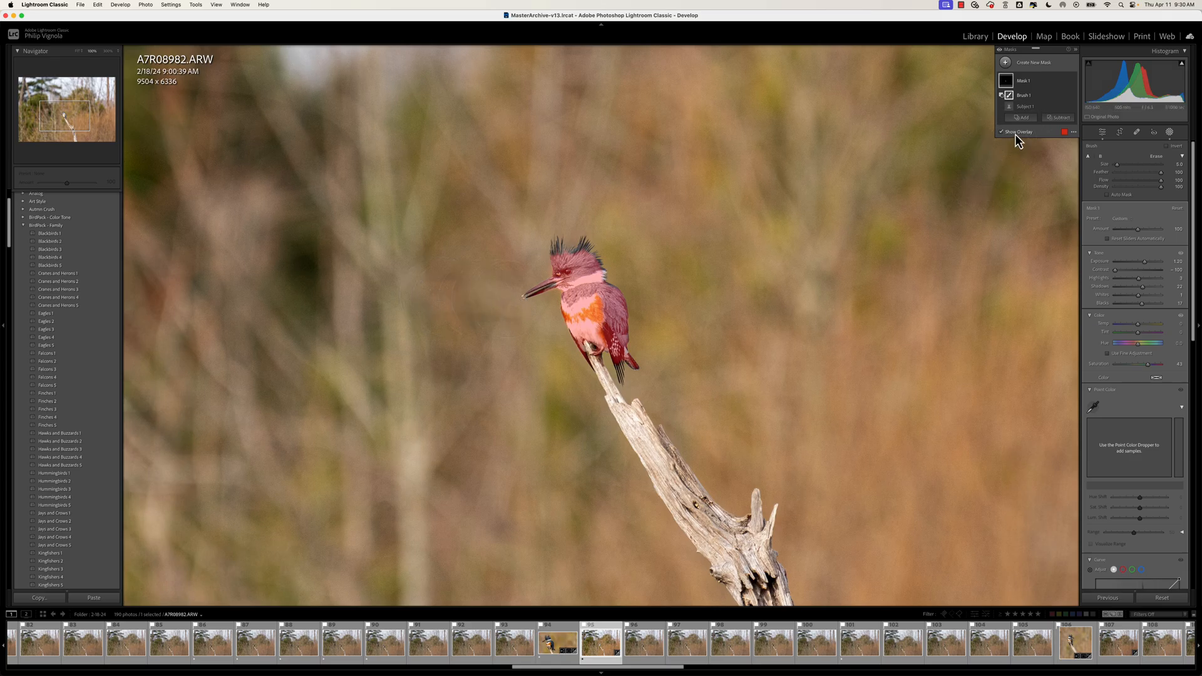
key(o)
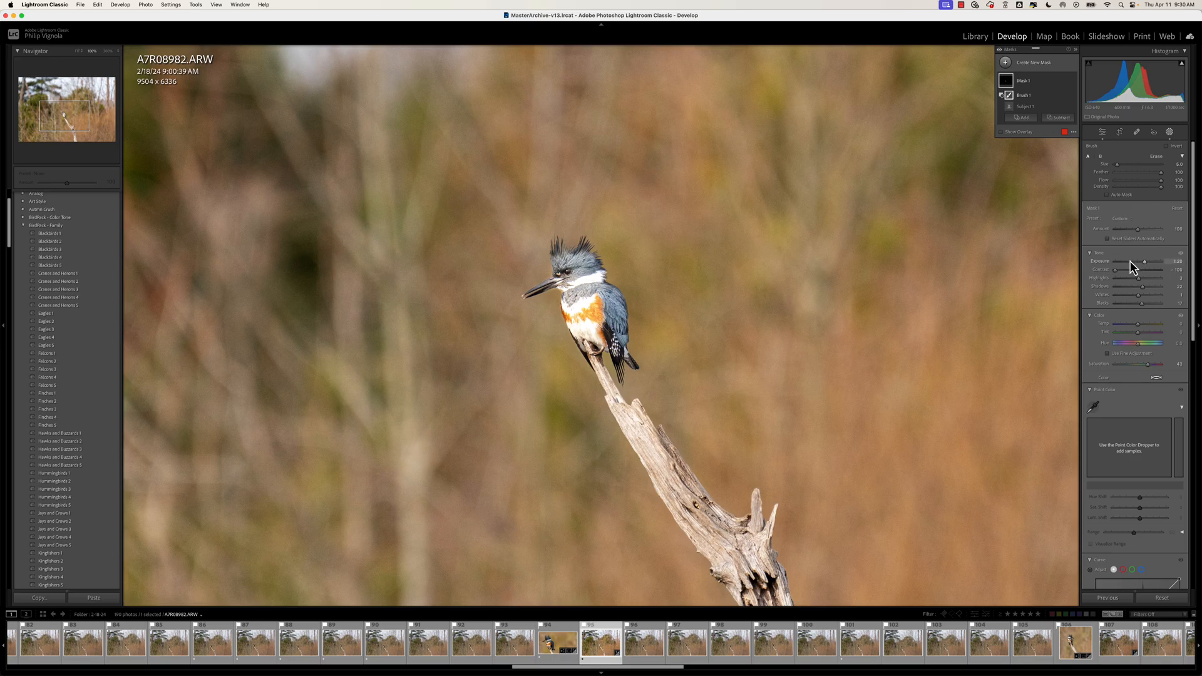
drag(1146, 264, 1141, 263)
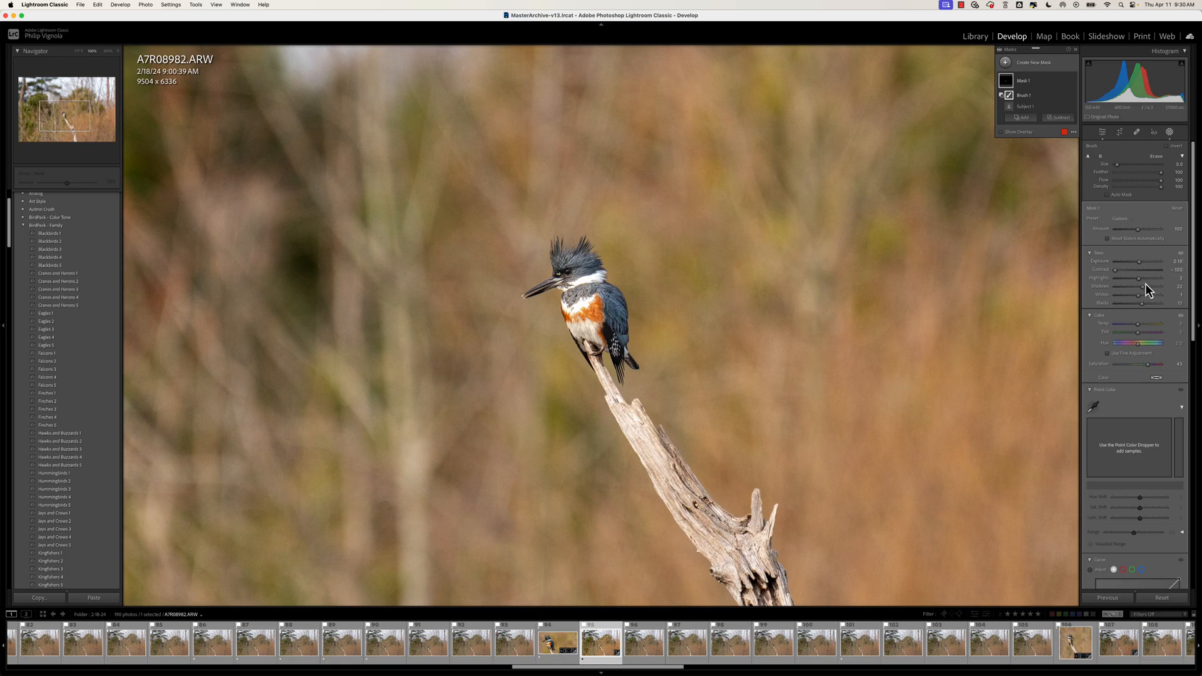
drag(1138, 280, 1138, 280)
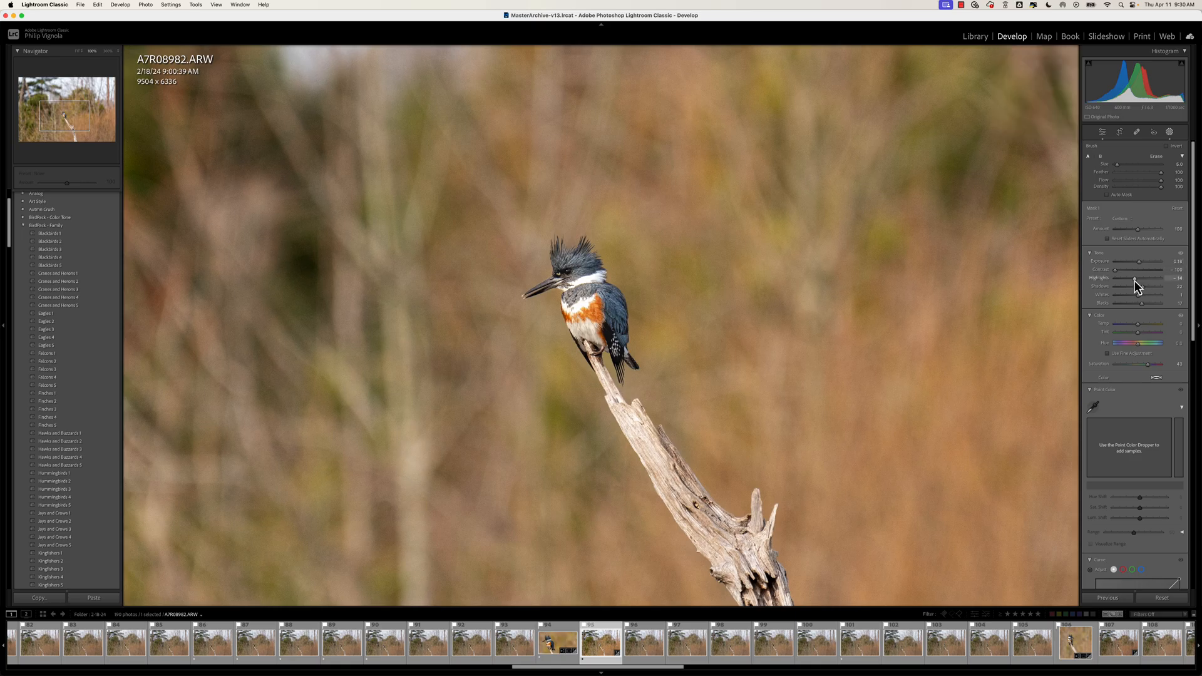
drag(1128, 280, 1146, 288)
Step: Show the clipping warnings and fine-tune the bird mask's whites and blacks, reducing its saturation
key(j)
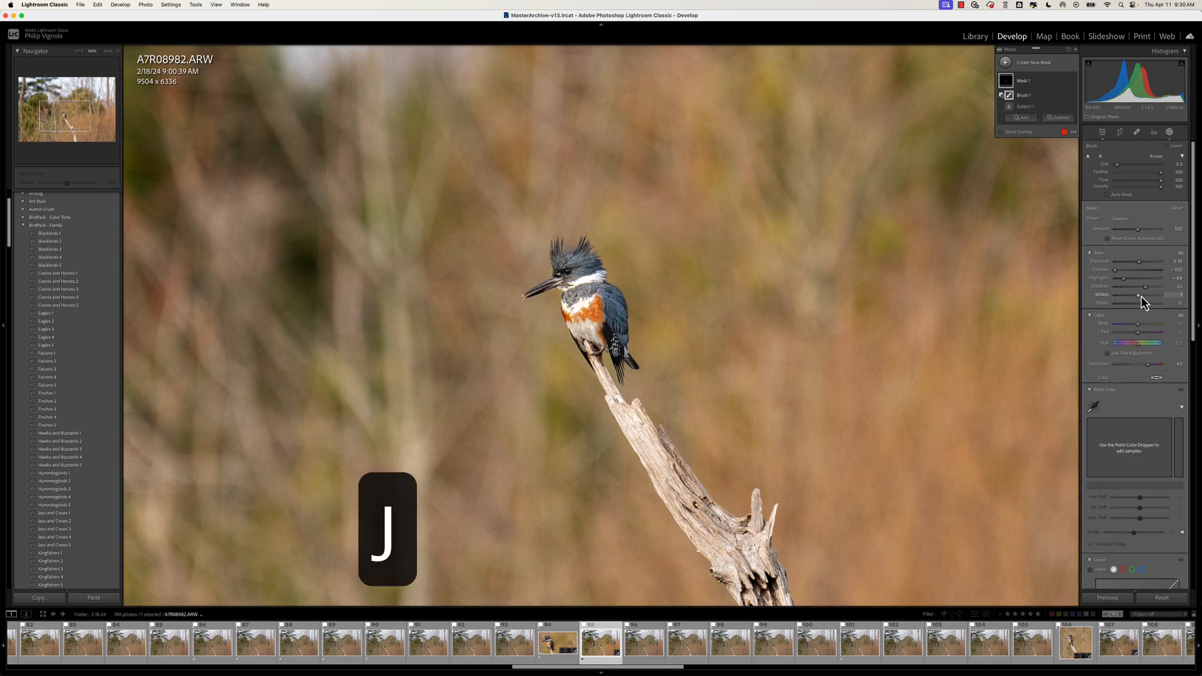
key(j)
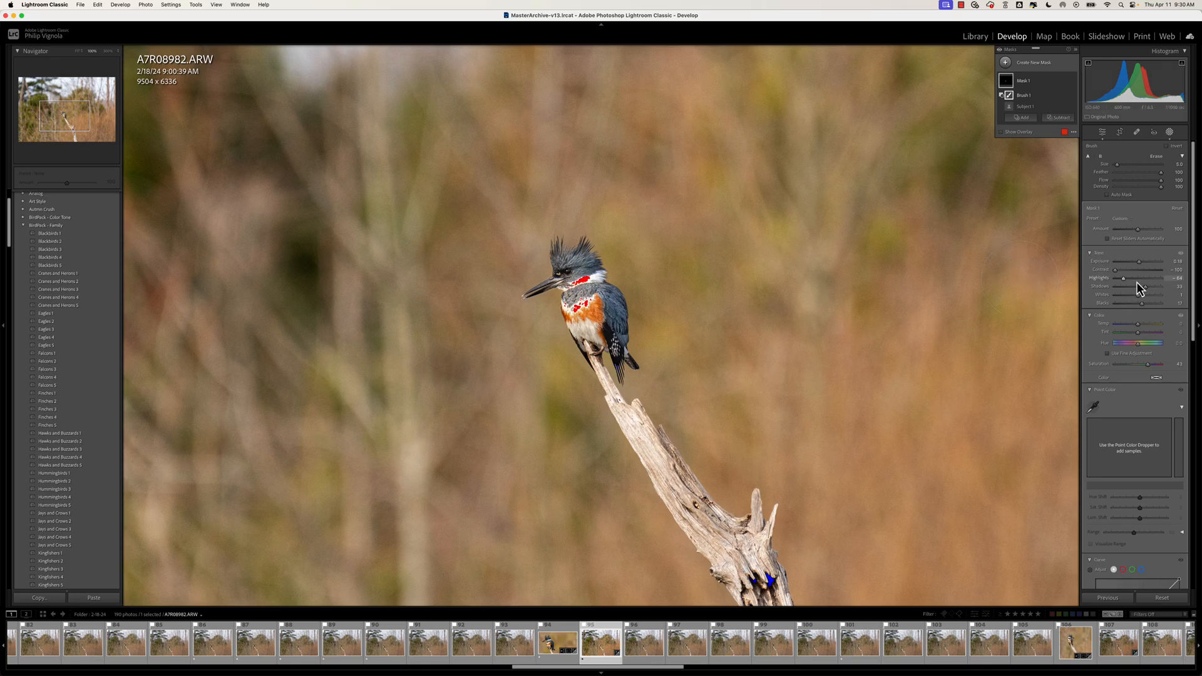
drag(1140, 296, 1143, 305)
drag(1148, 367, 1147, 367)
Step: Set the bird mask's texture to 15 and clarity to 13
drag(1194, 303, 1195, 306)
scroll(1195, 307, down, 10)
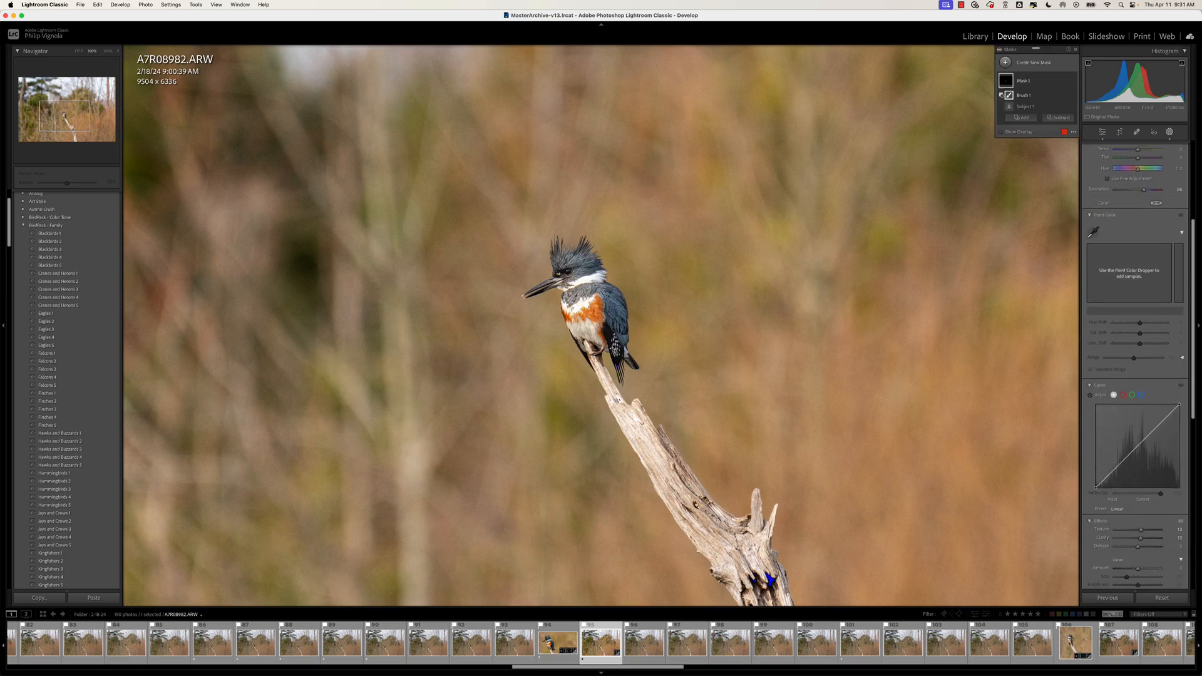
scroll(1134, 368, down, 3)
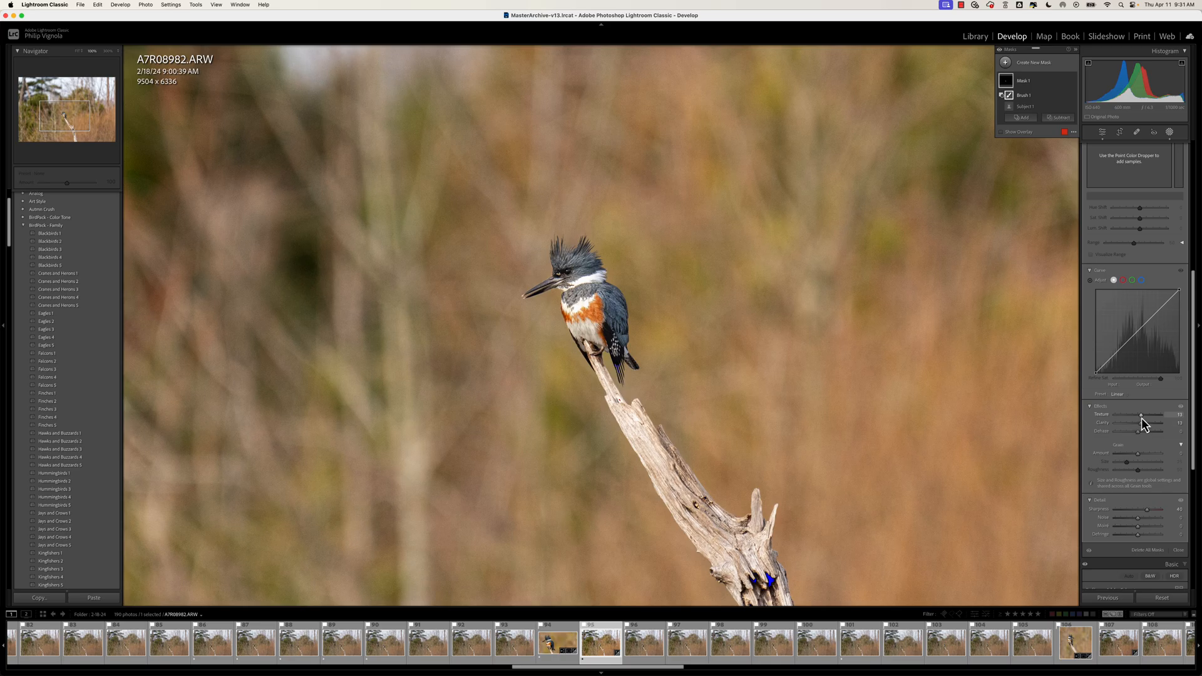
drag(1142, 416, 1143, 422)
Step: Reset the bird mask's sharpness to 0
scroll(1157, 456, down, 2)
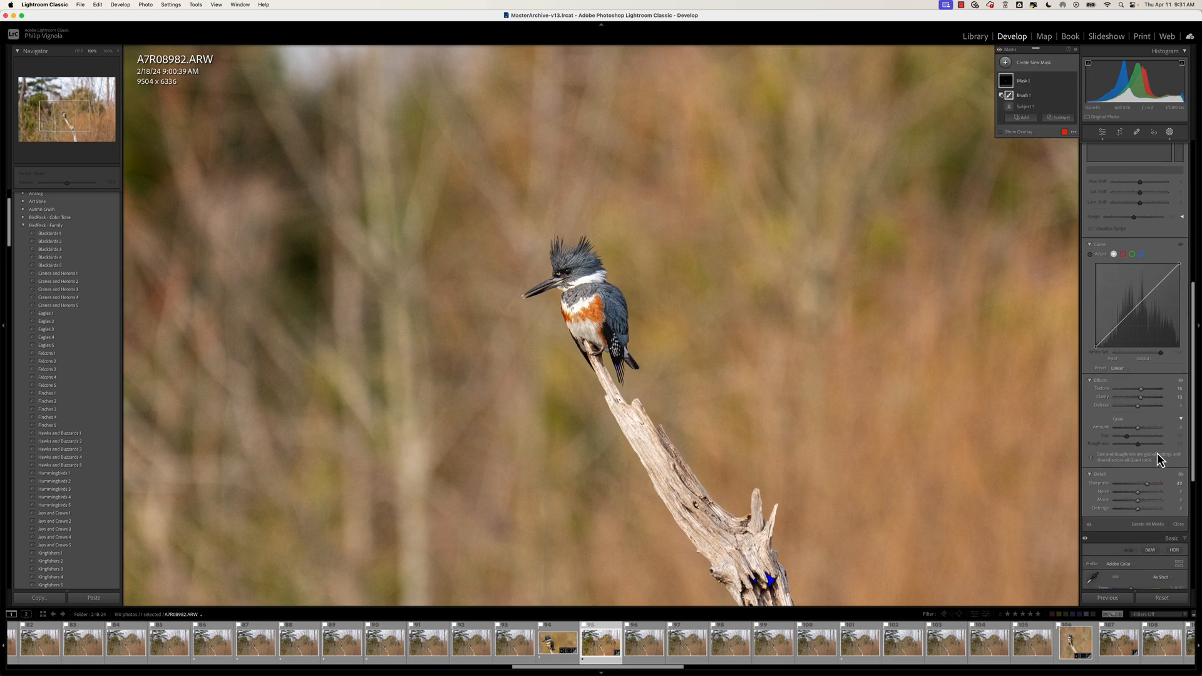
scroll(1157, 452, down, 2)
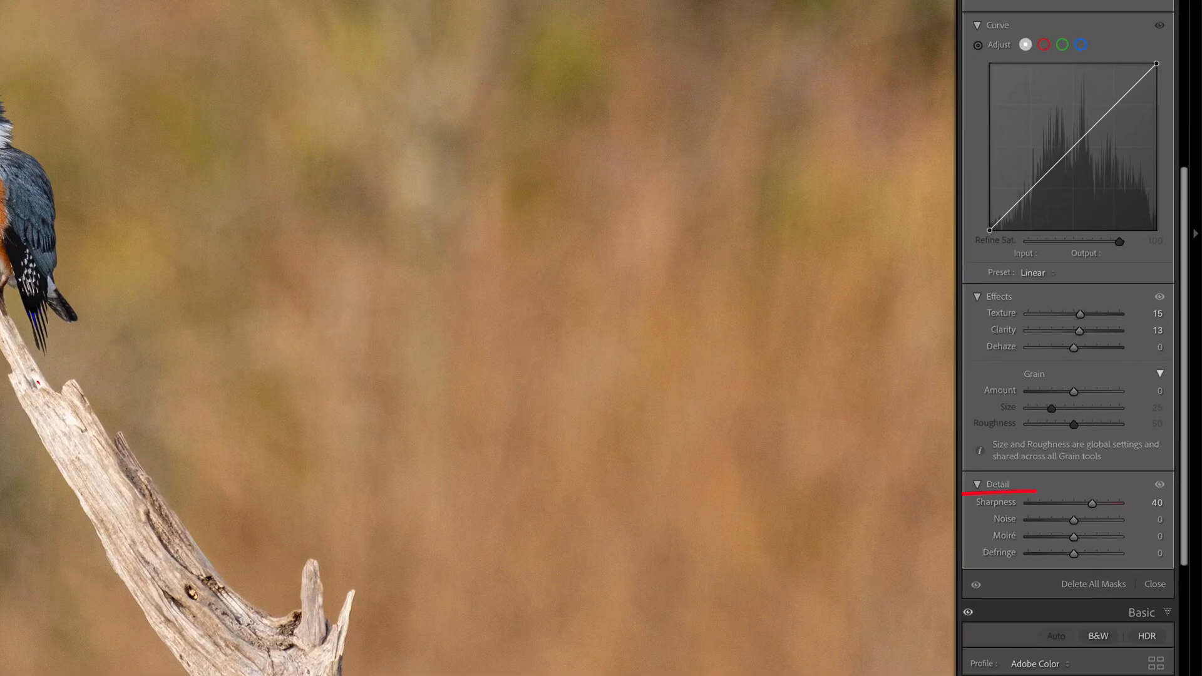
double_click(1092, 505)
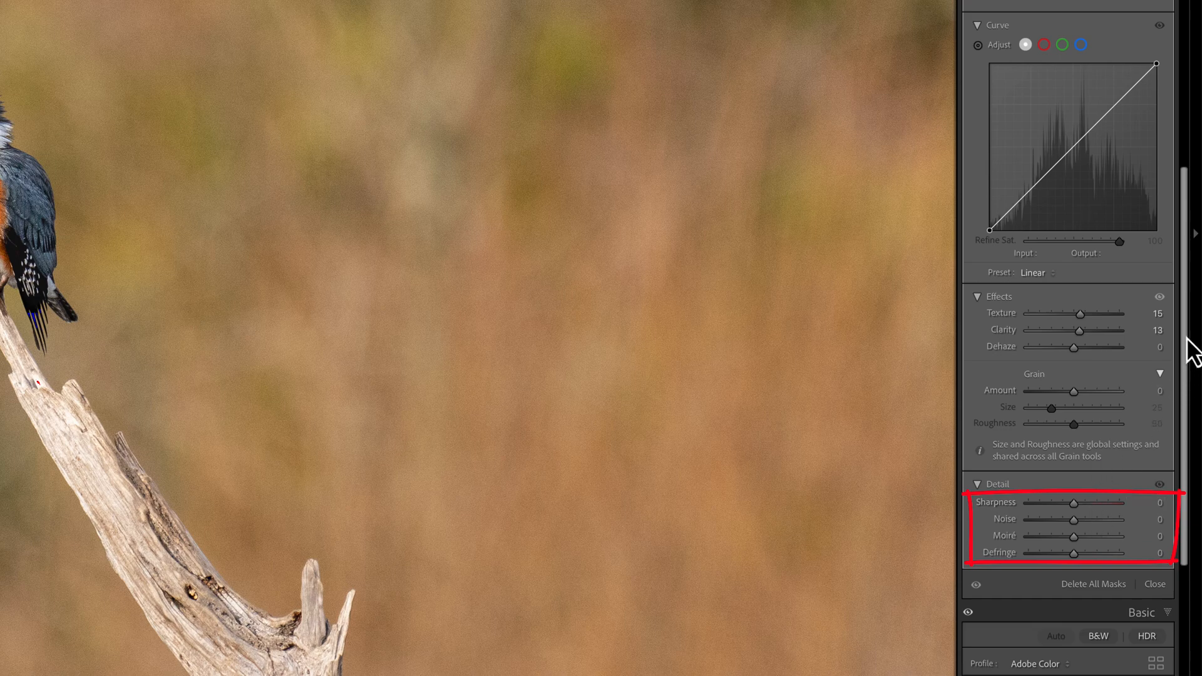
Step: Leave mask editing and compare the kingfisher up close with the full frame
drag(1187, 339, 1197, 81)
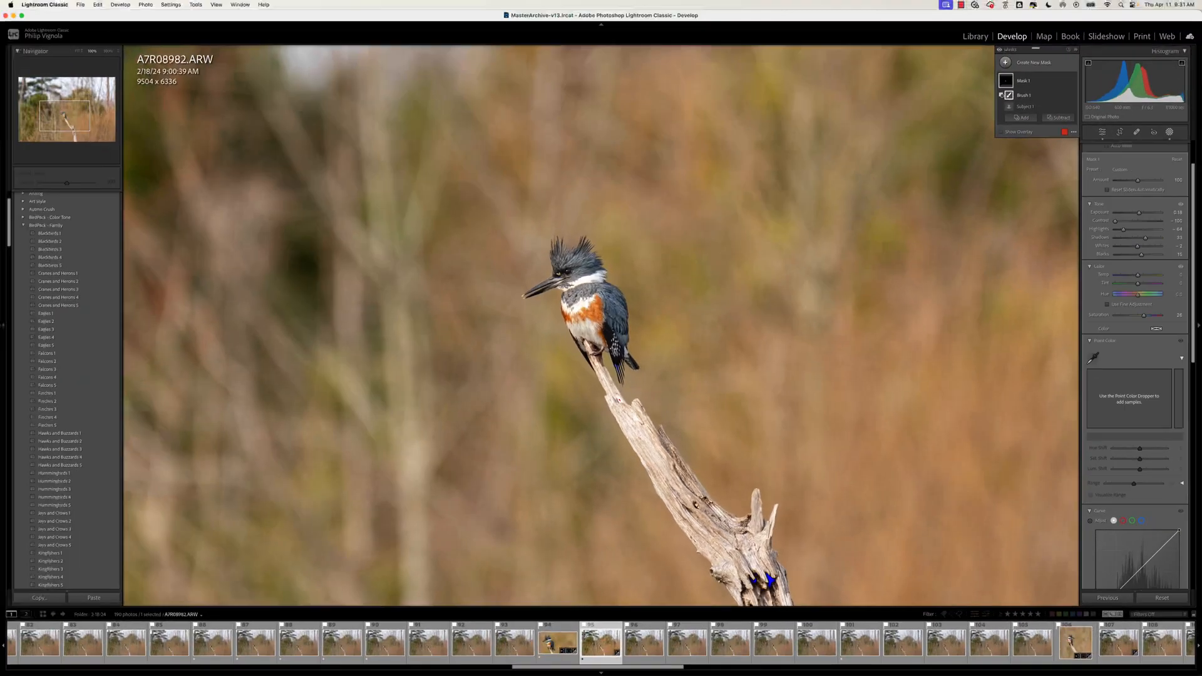
drag(1193, 263, 1193, 248)
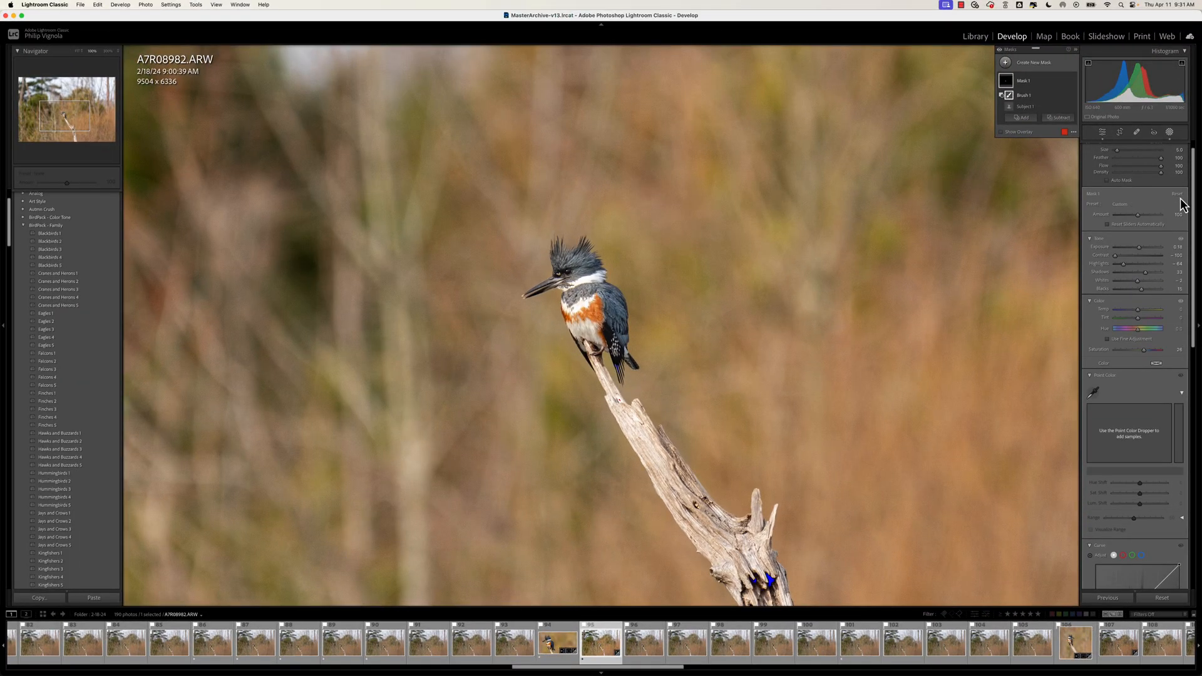
click(1170, 134)
click(587, 302)
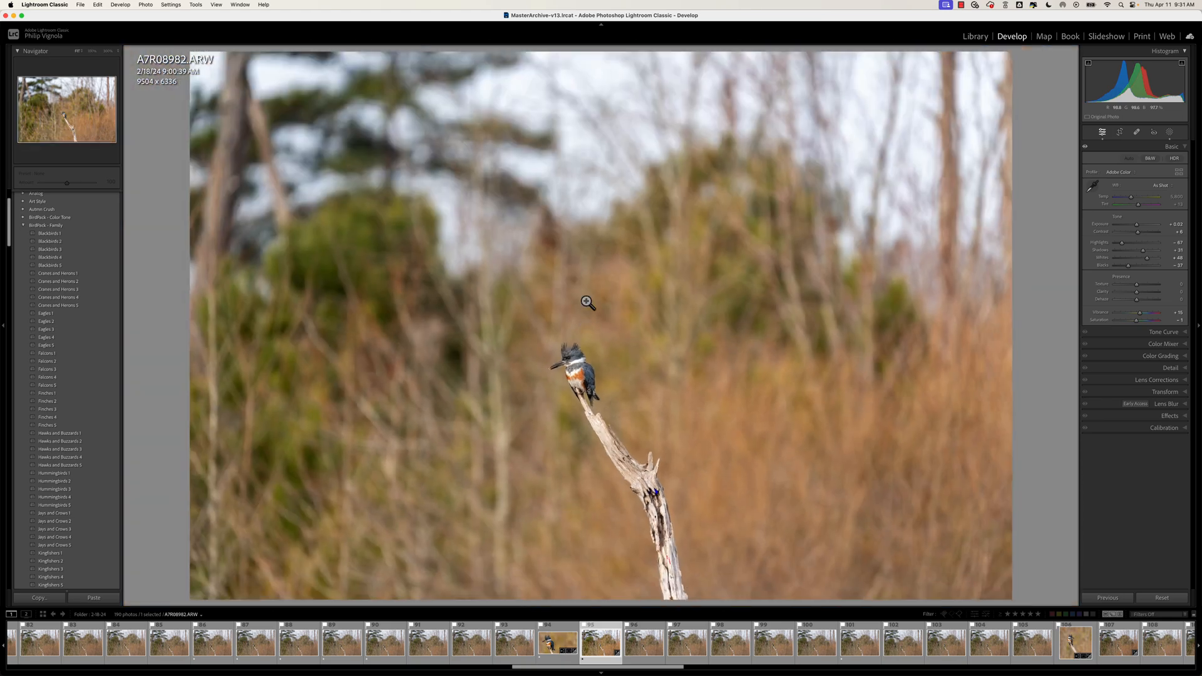
click(578, 382)
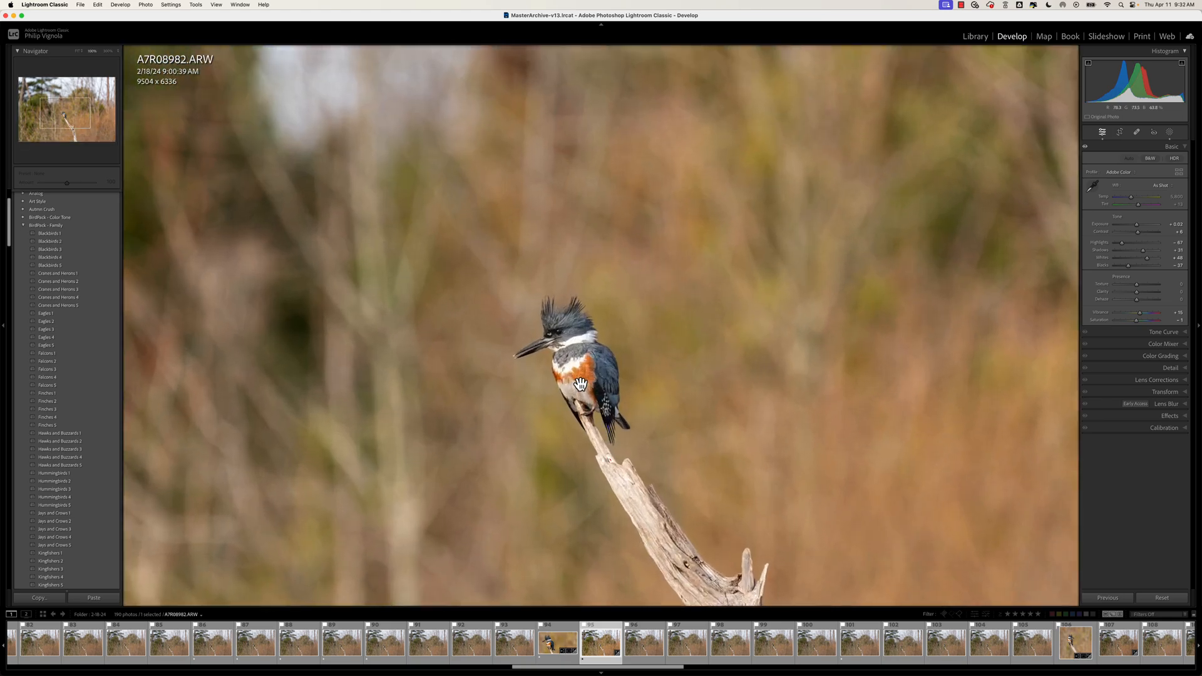
click(617, 382)
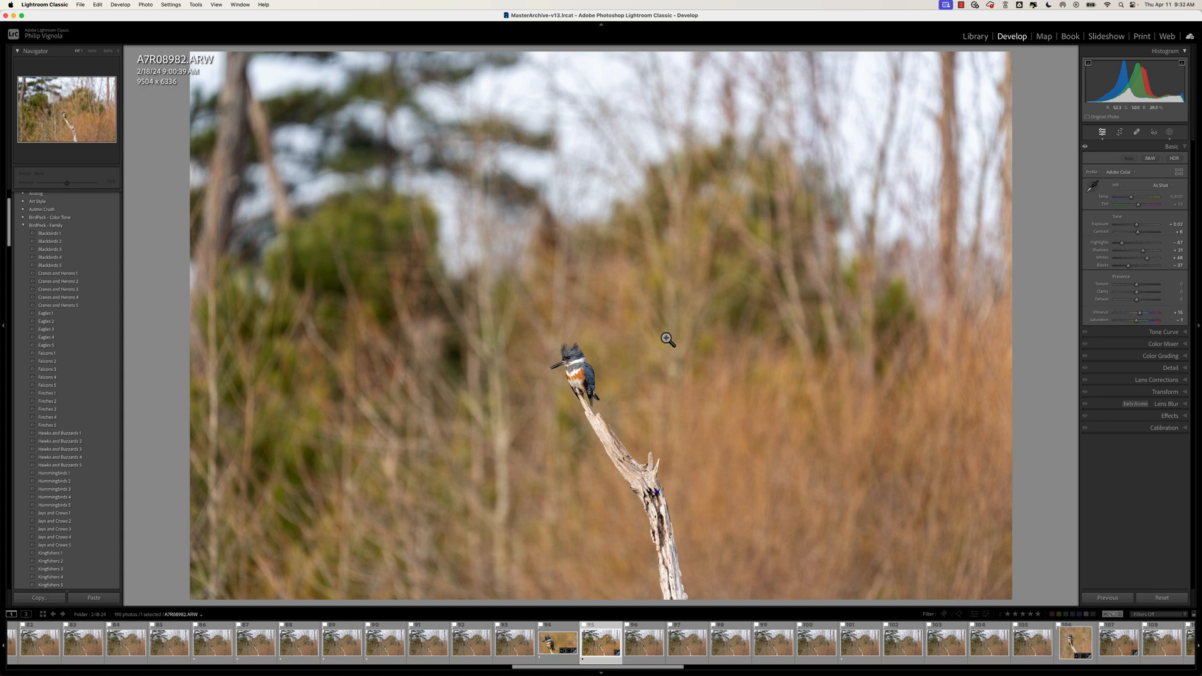
Step: Start cropping the photo with a 1 x 1 aspect ratio
click(1121, 133)
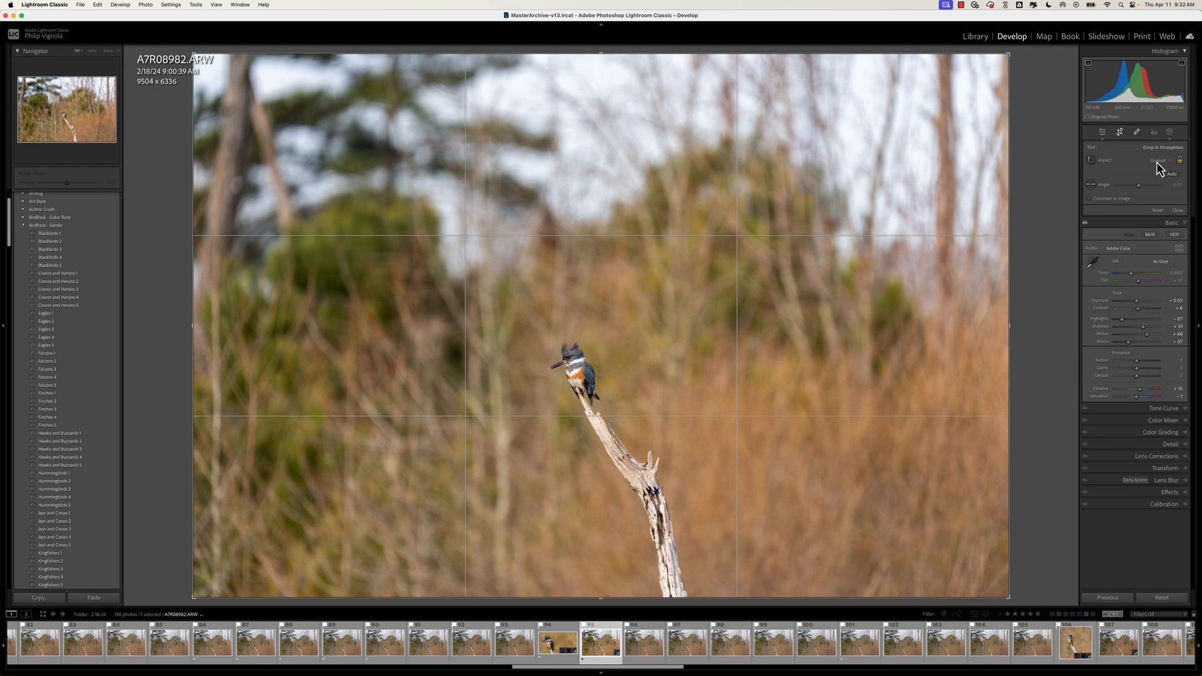
click(1155, 163)
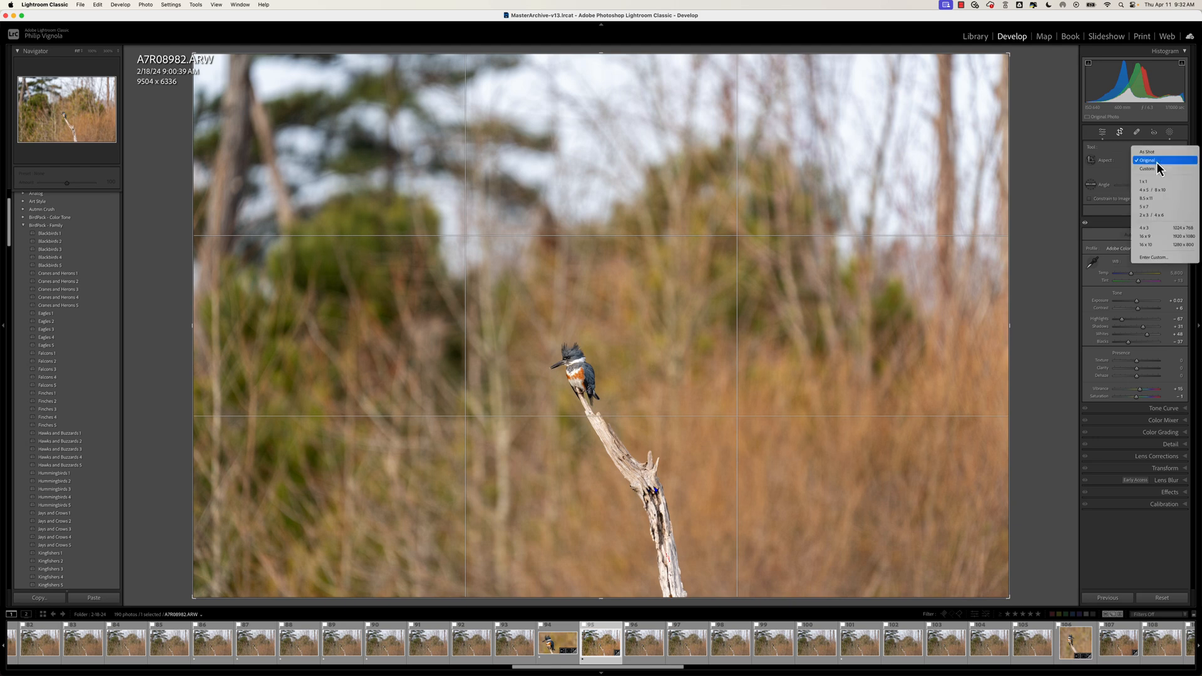
click(1155, 182)
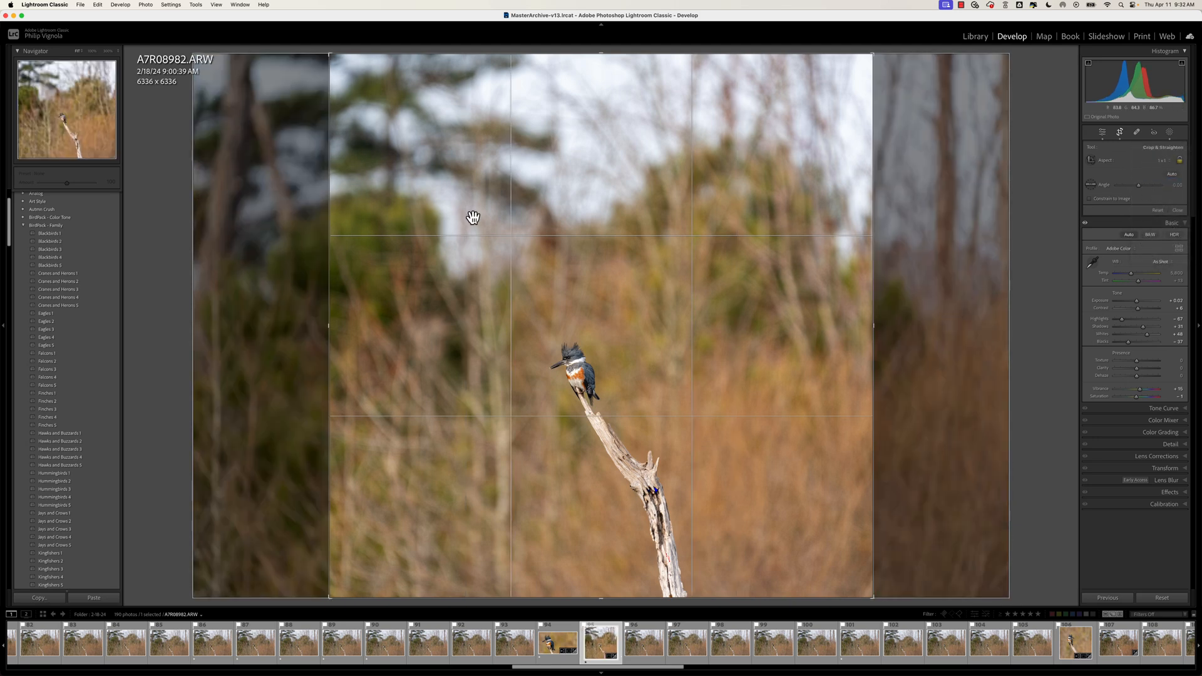
Step: Shrink the square crop to about 2523 x 2523 pixels, position it around the bird and branch, and apply it
drag(332, 55, 451, 201)
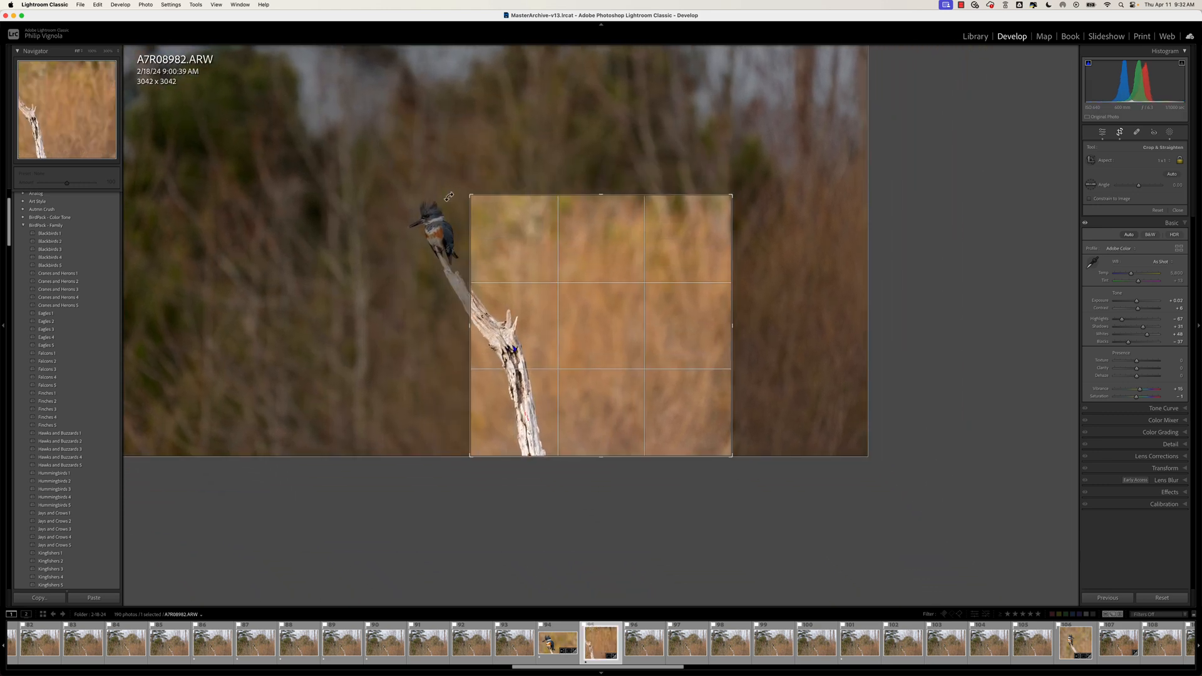
drag(571, 278, 700, 324)
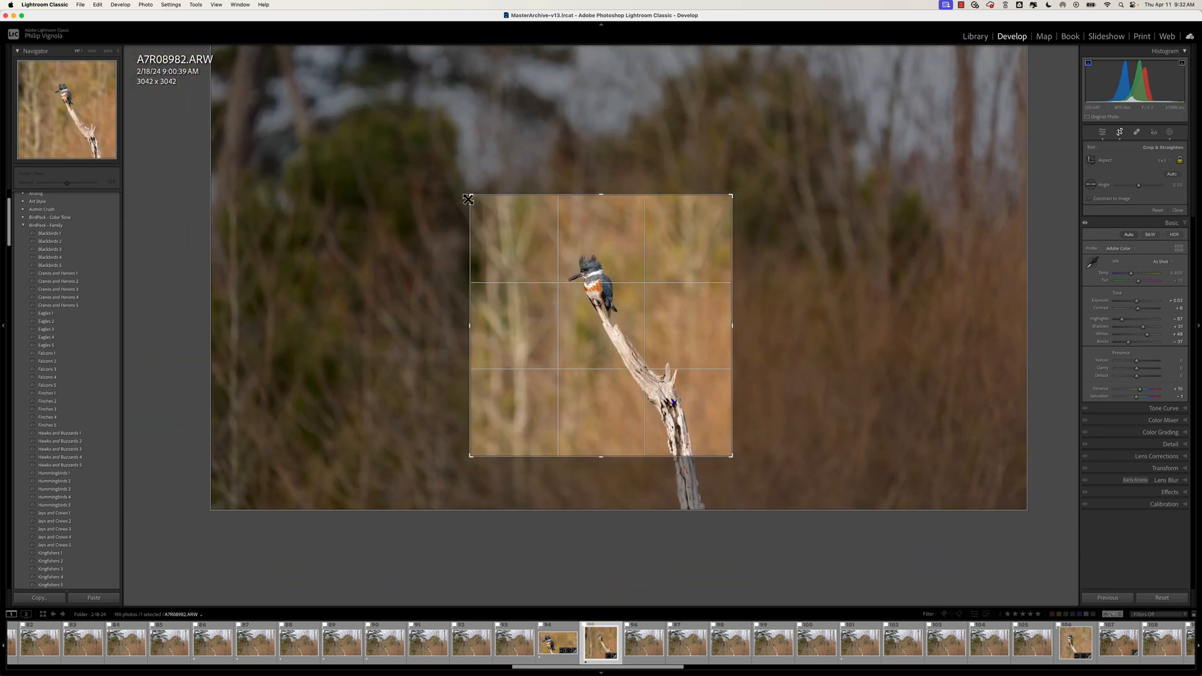
drag(471, 196, 484, 206)
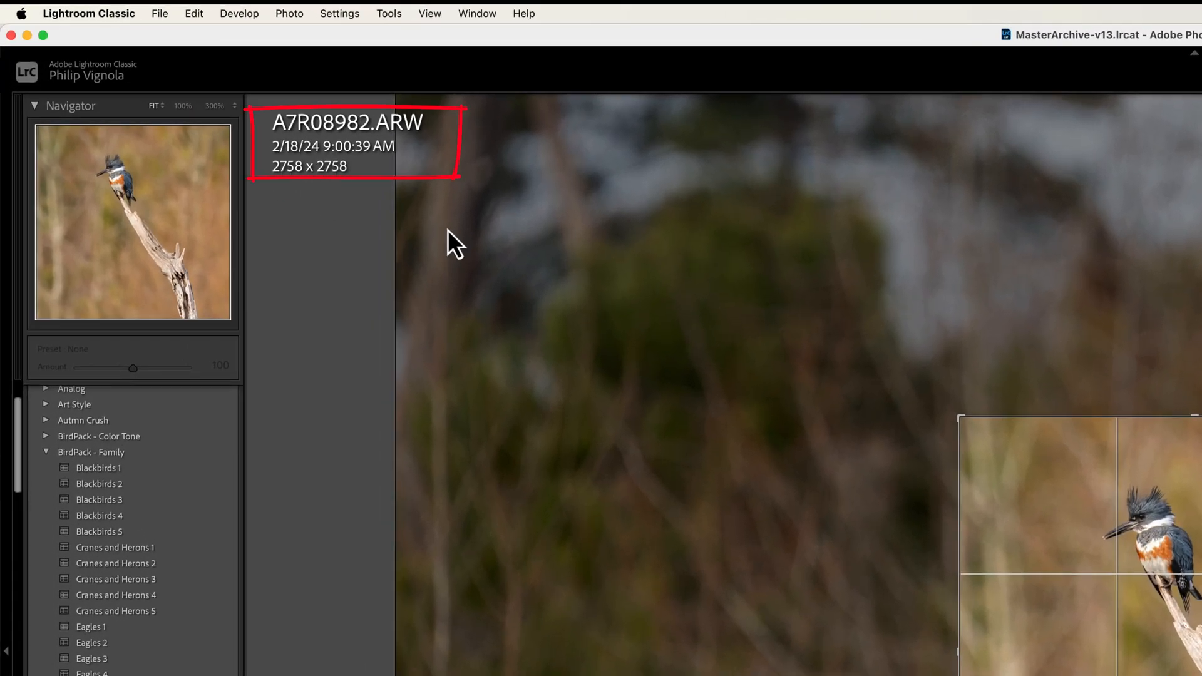
drag(963, 422, 981, 442)
mouse_move(1175, 636)
mouse_down()
mouse_move(1177, 675)
mouse_move(1201, 675)
mouse_move(885, 517)
mouse_move(617, 355)
mouse_up()
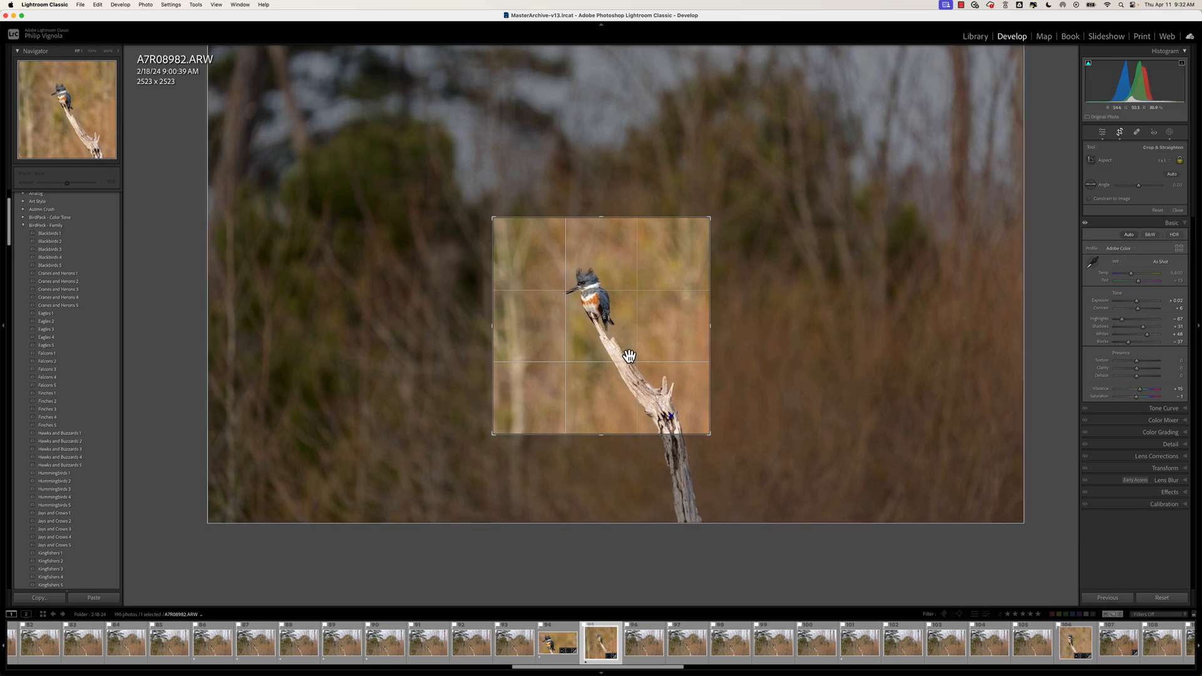
key(Return)
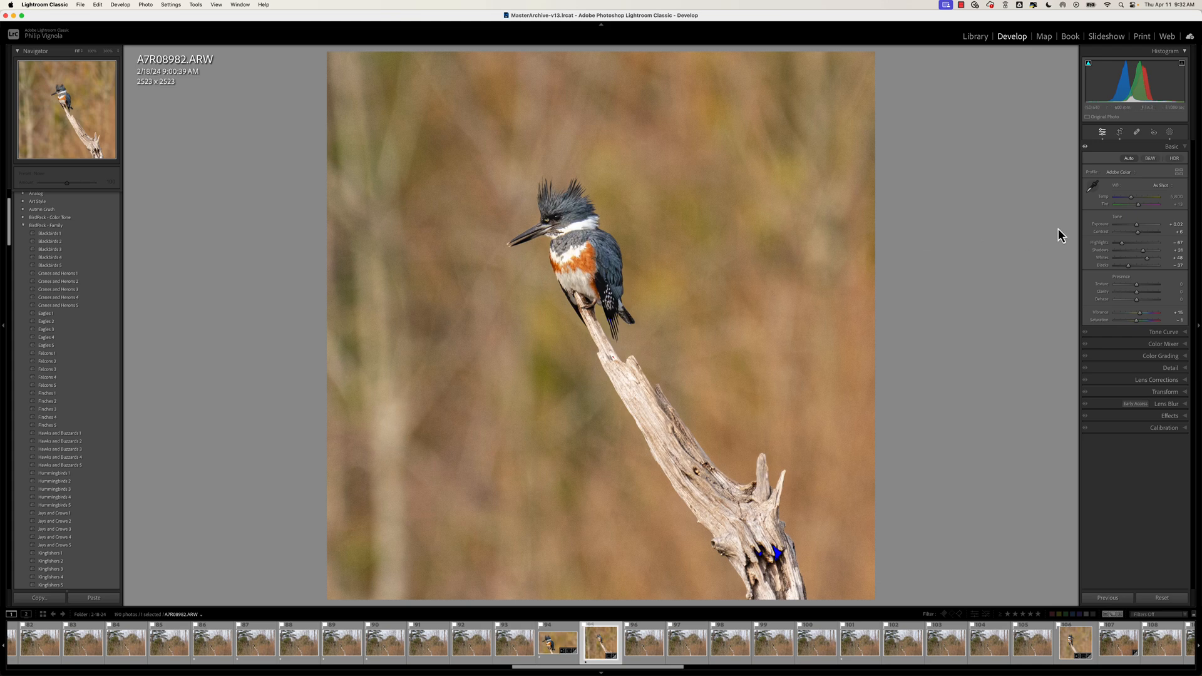
Step: Tighten the square crop to about 2024 x 2024 pixels, reposition the bird within it, and apply it
click(1121, 134)
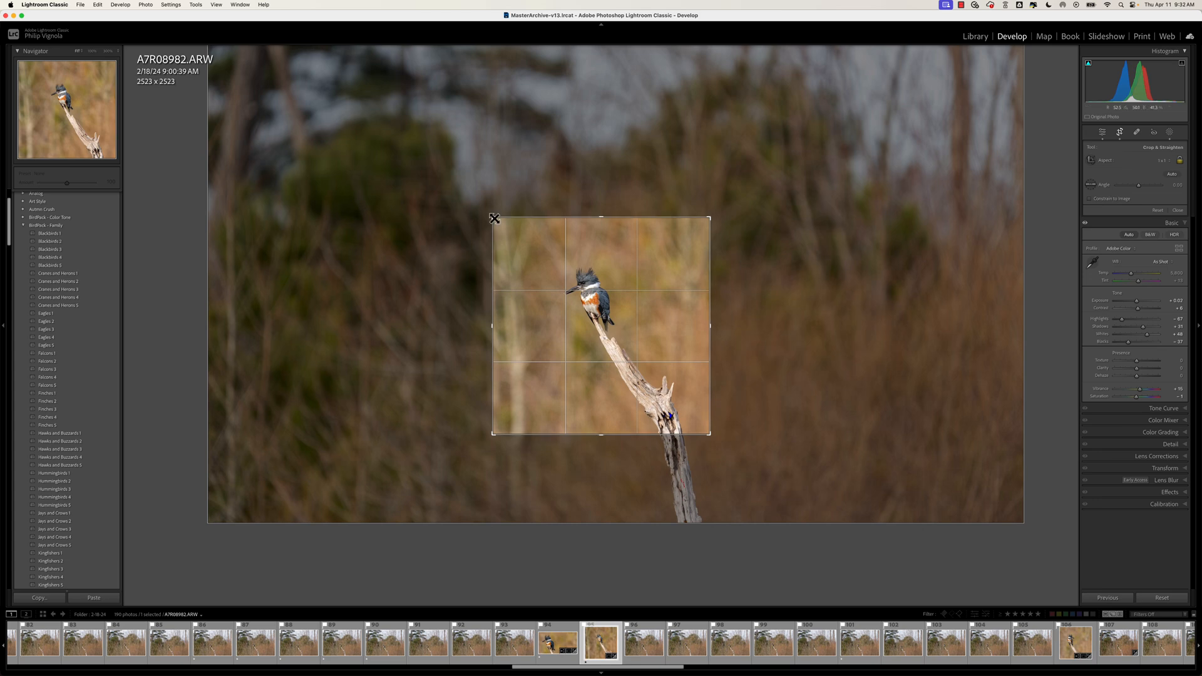
drag(494, 218, 509, 233)
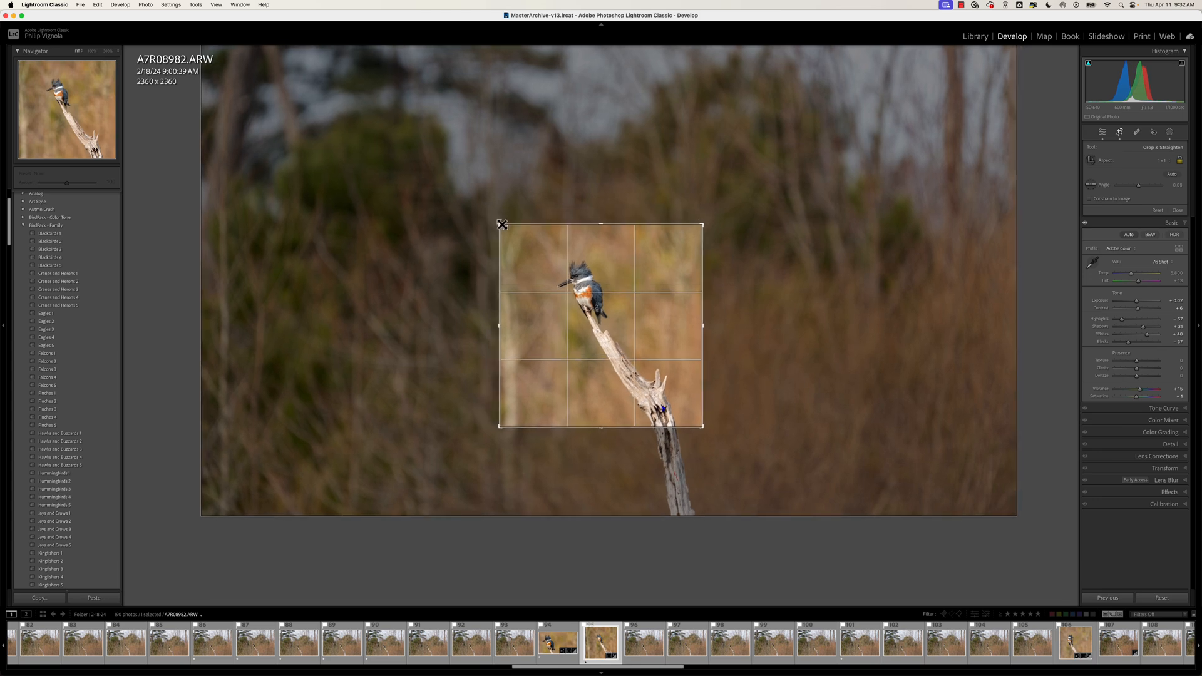
drag(511, 235, 514, 239)
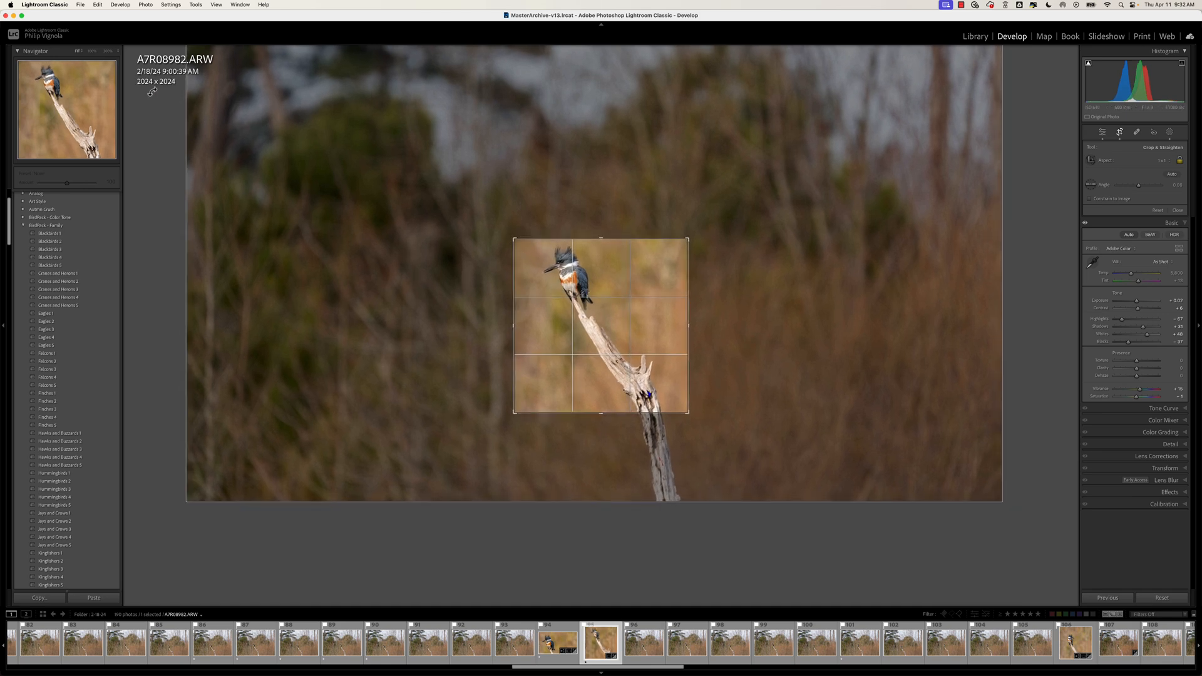
drag(611, 309, 631, 336)
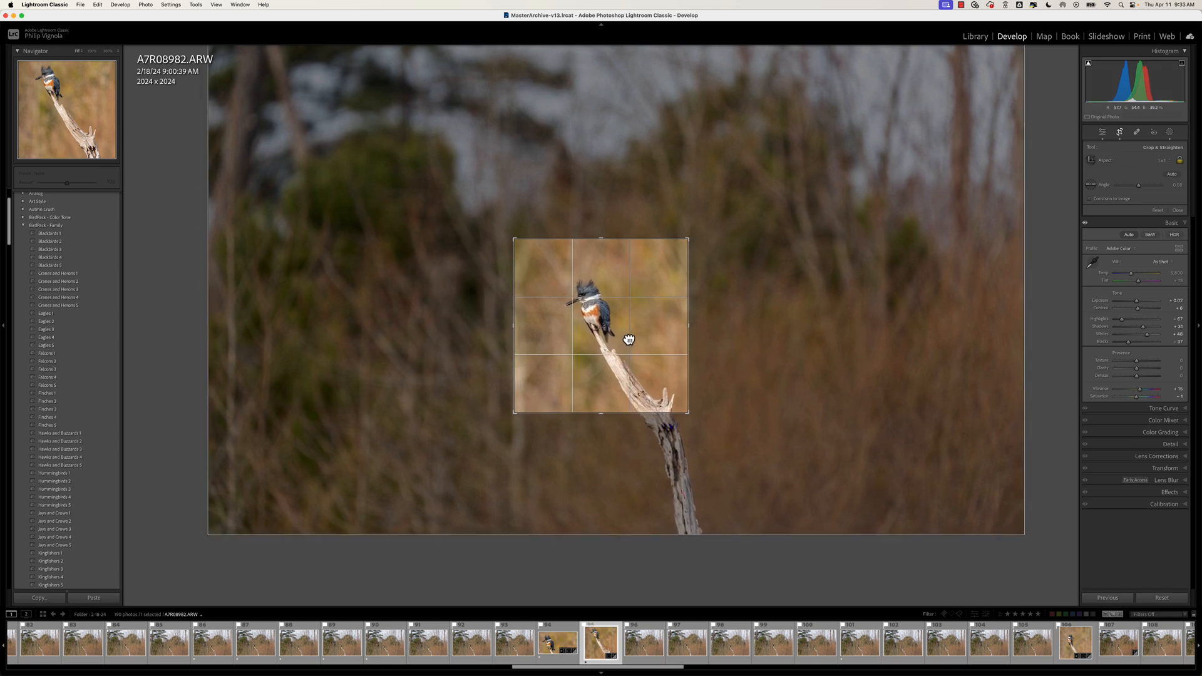
key(Return)
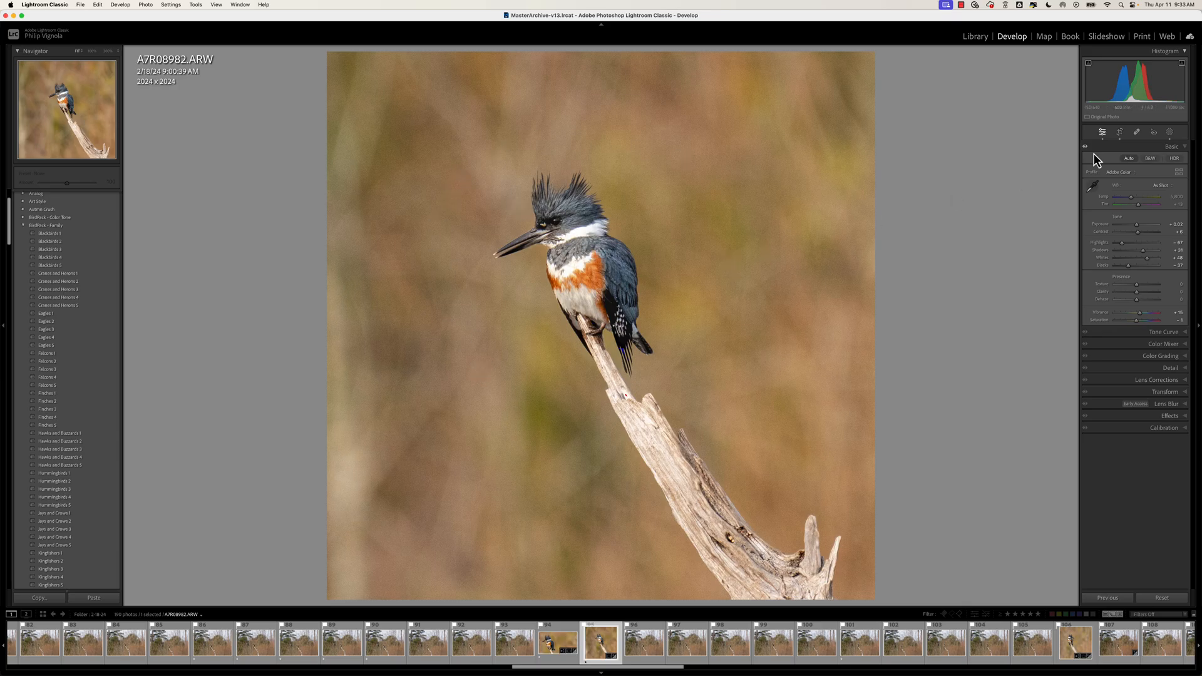
Step: Duplicate and invert Mask 1 to cover the background, and hide the mask overlay
click(1169, 133)
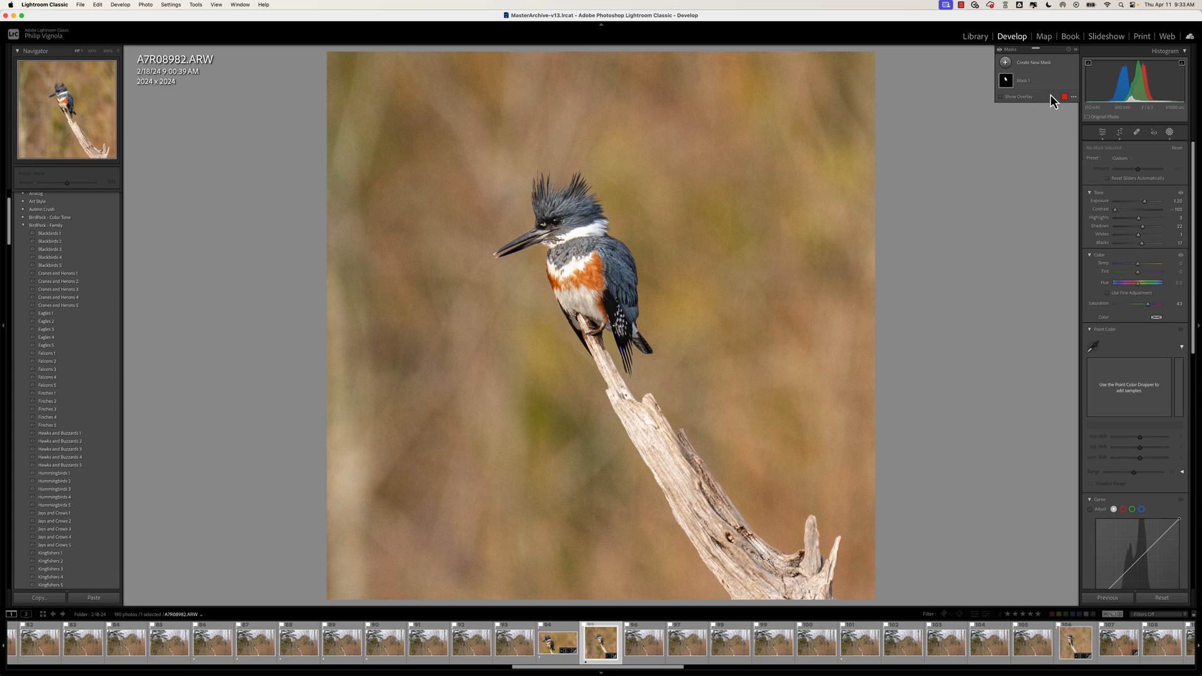
click(1007, 82)
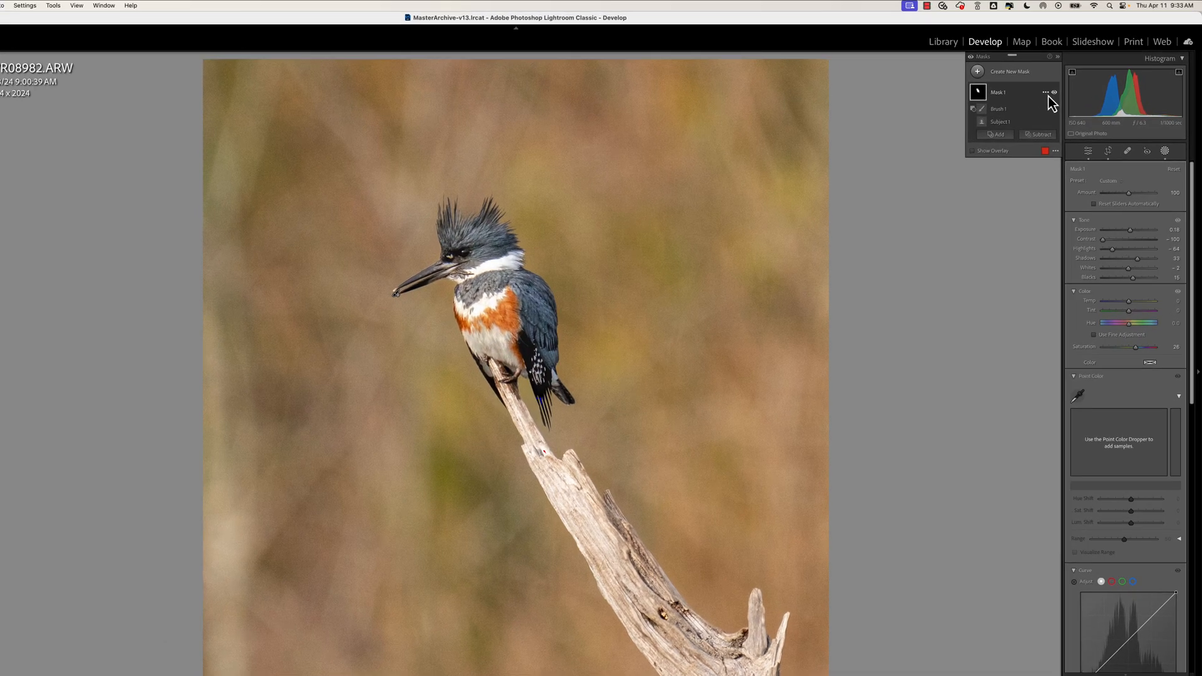
click(1065, 81)
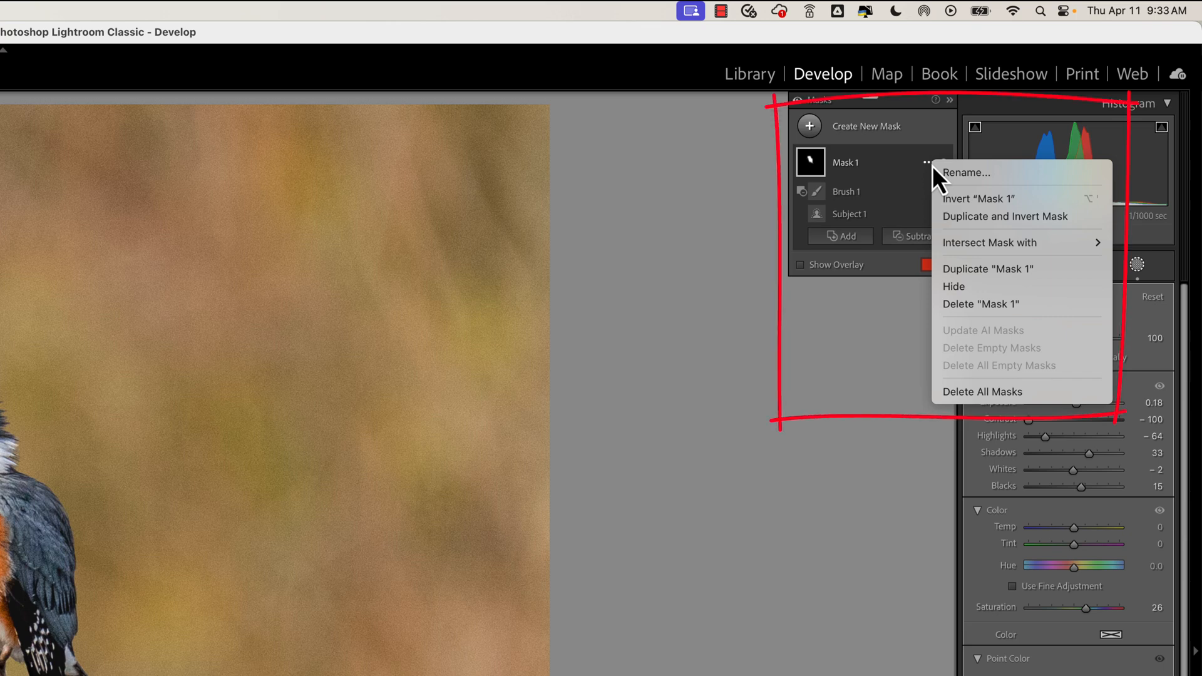
click(985, 216)
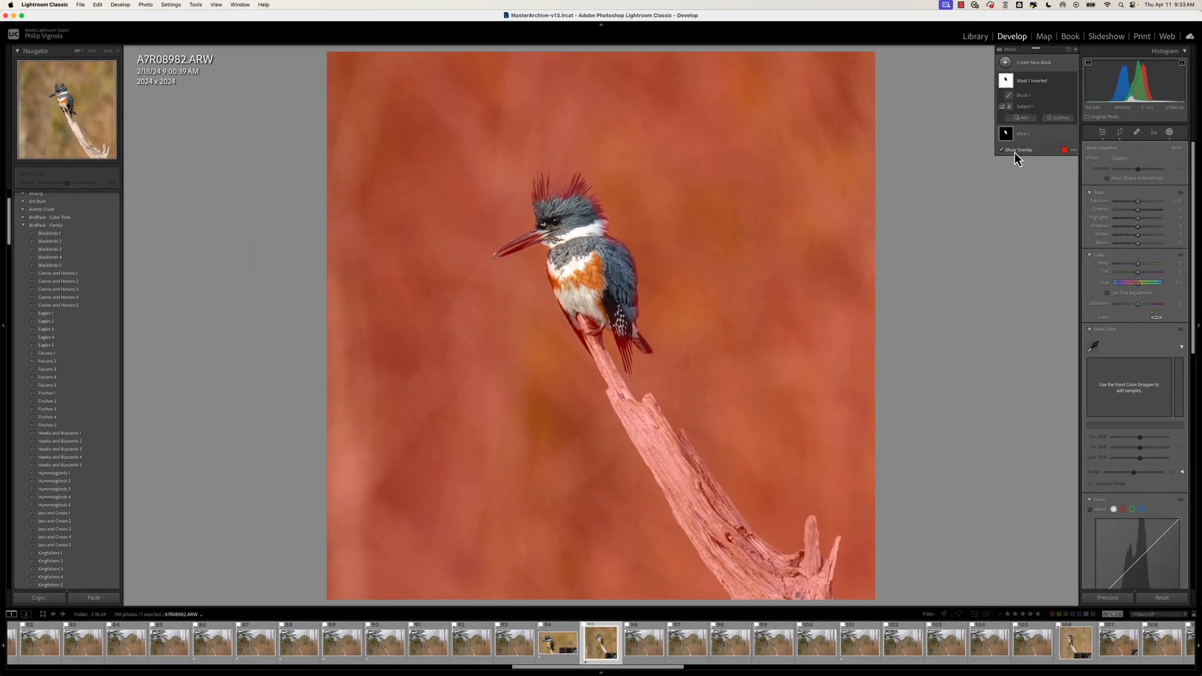
click(988, 173)
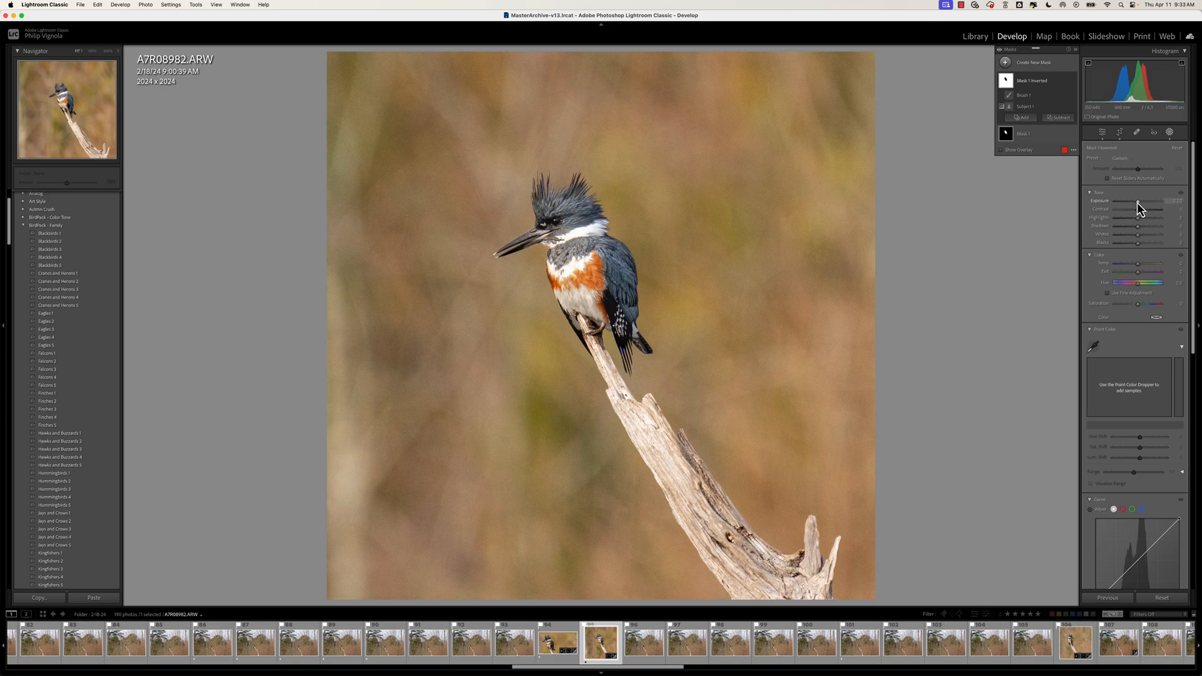
Step: Darken the inverted background mask slightly with exposure, and lower its texture and clarity to -100
drag(1137, 202, 1129, 204)
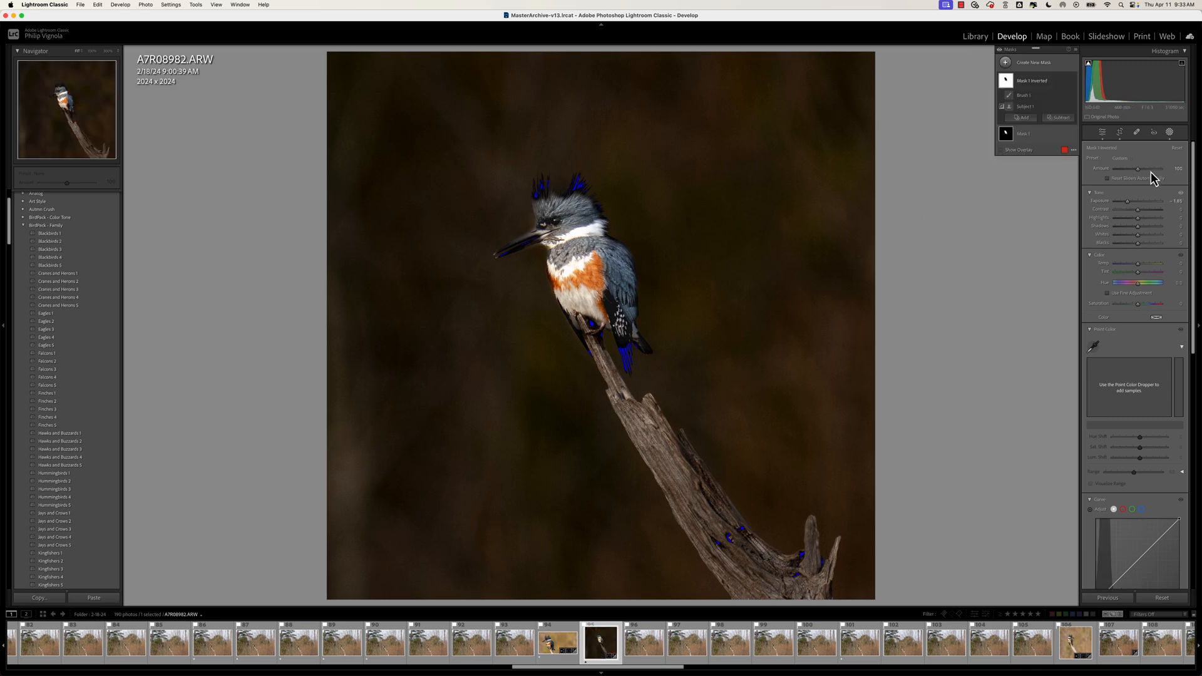
mouse_move(1128, 205)
mouse_down()
mouse_move(1146, 204)
mouse_move(1136, 205)
mouse_up()
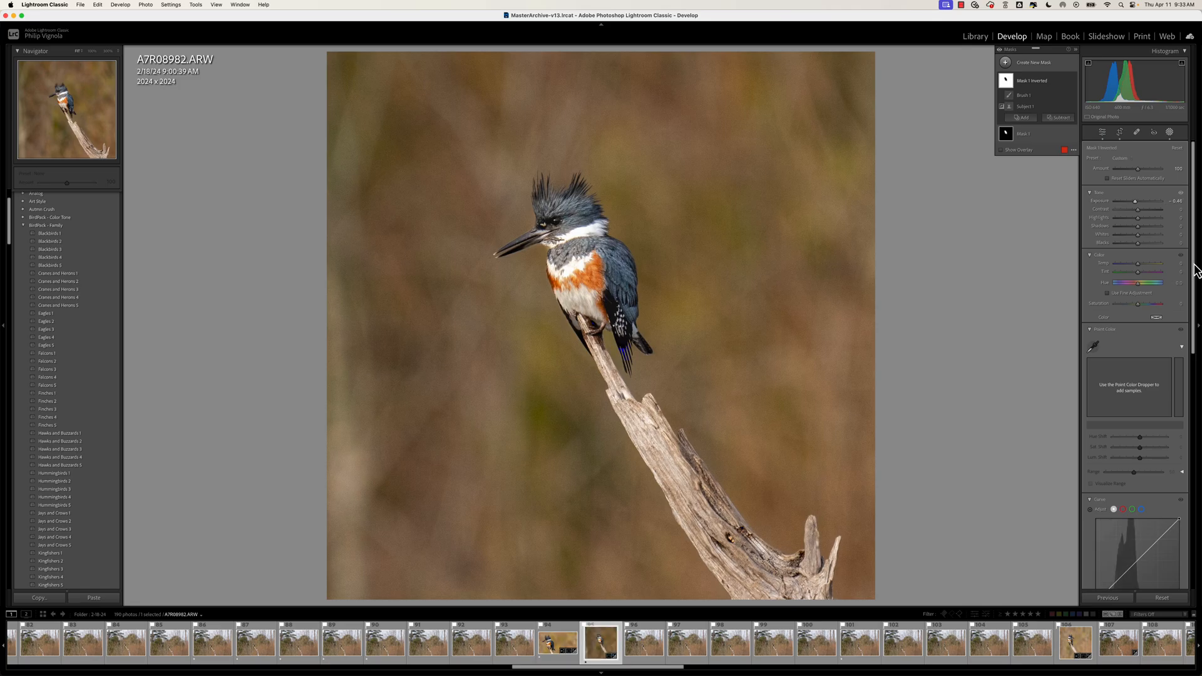
scroll(1196, 271, down, 10)
scroll(1135, 366, down, 1)
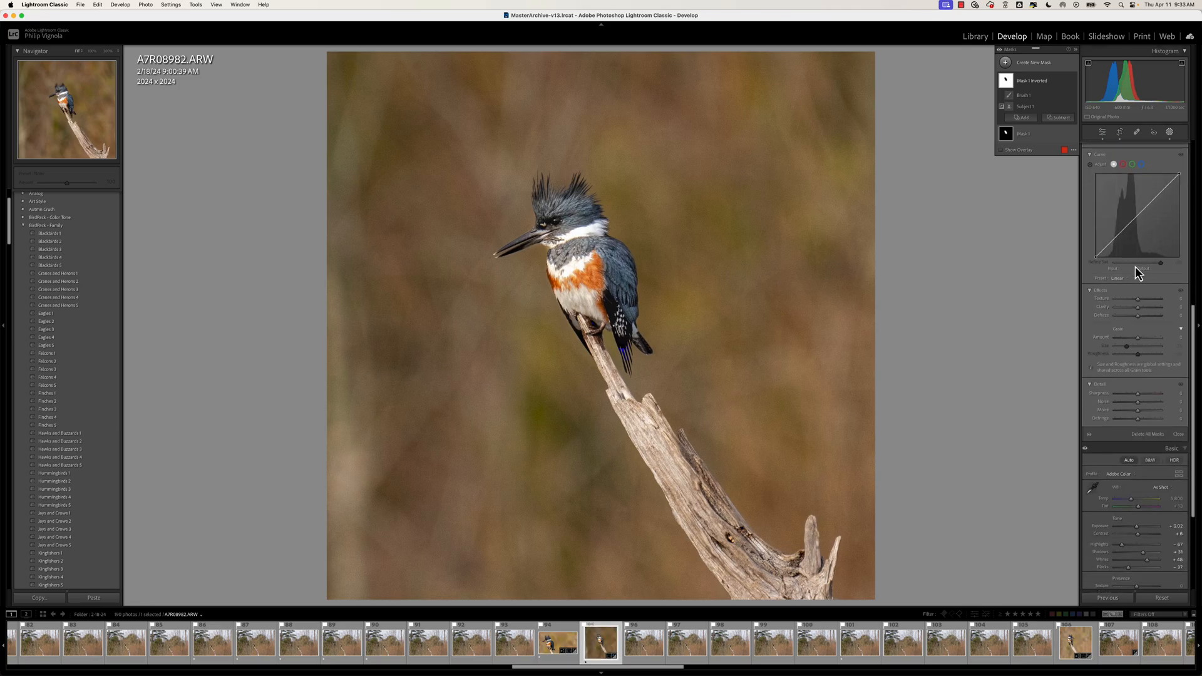
drag(1138, 310, 1091, 308)
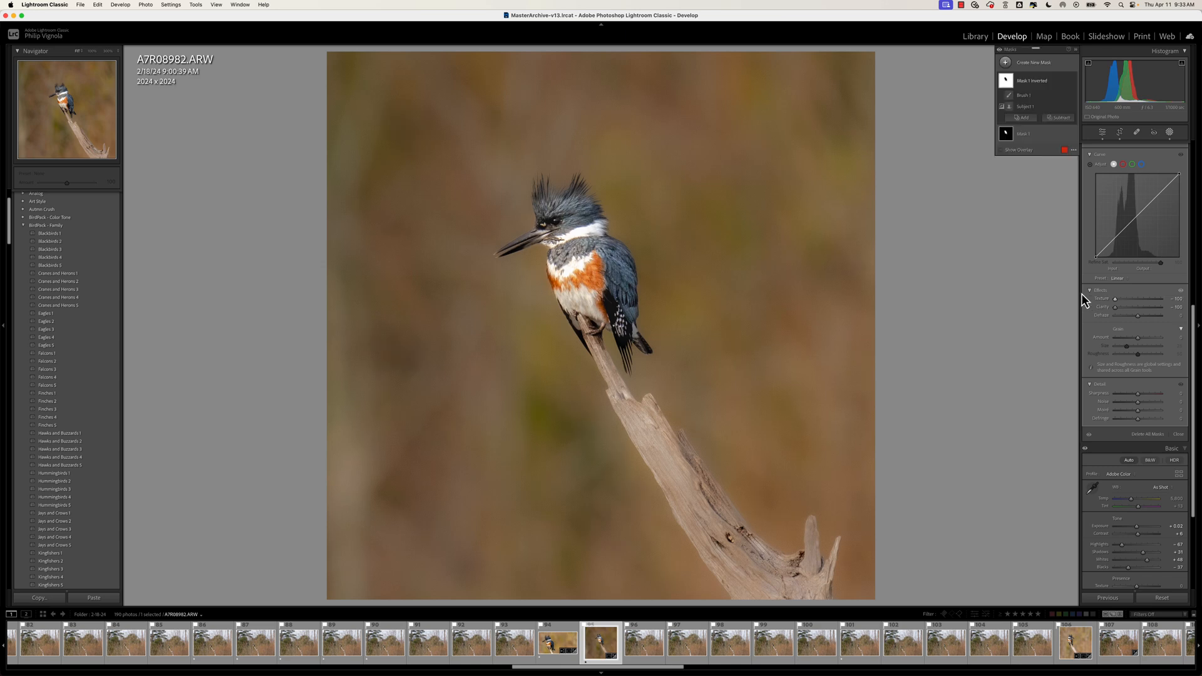
Step: Examine the kingfisher's edges and the softened background at higher magnification
click(93, 51)
click(108, 52)
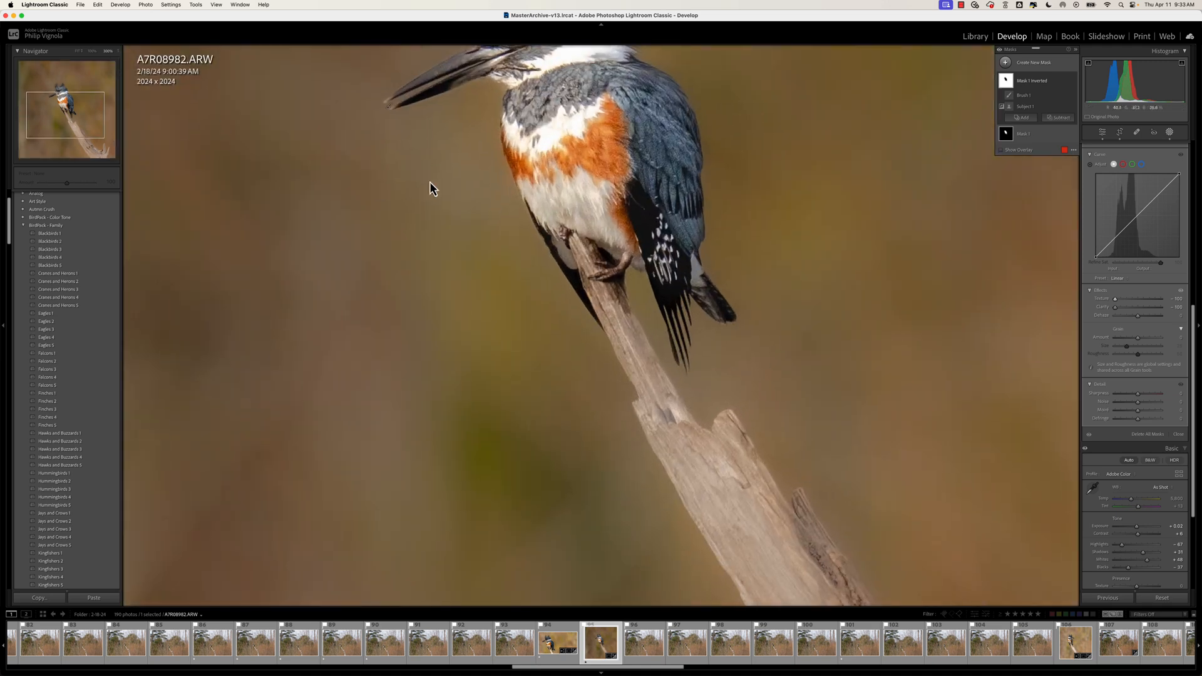
click(580, 156)
click(572, 166)
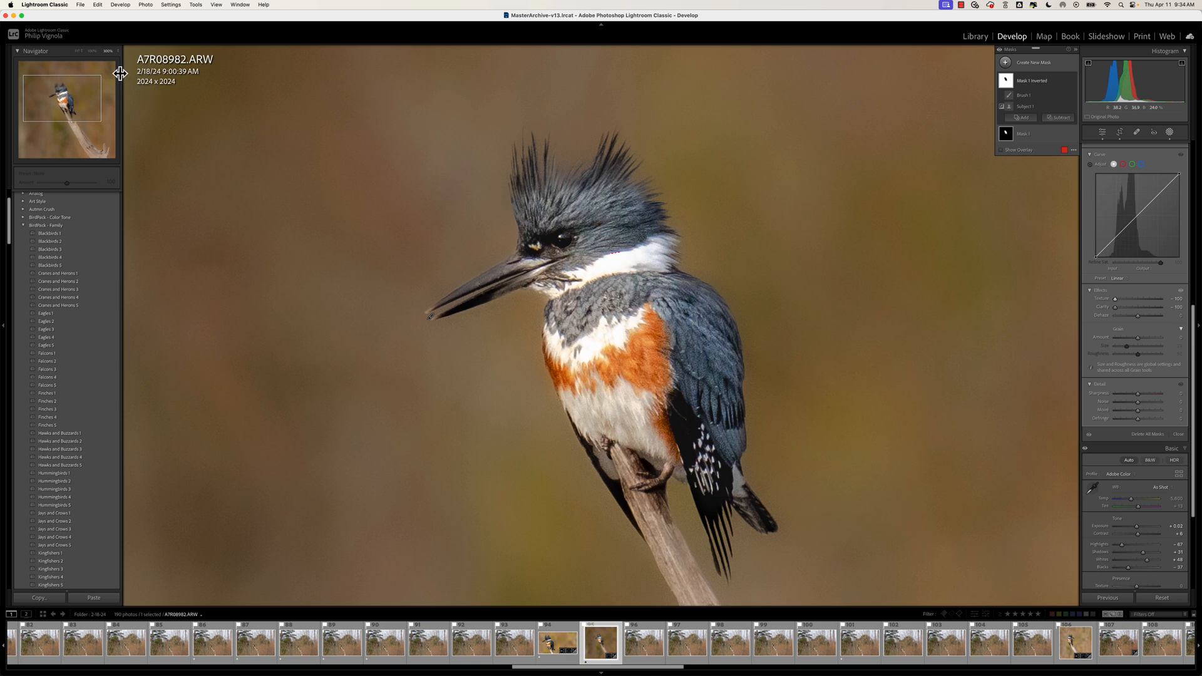
click(93, 51)
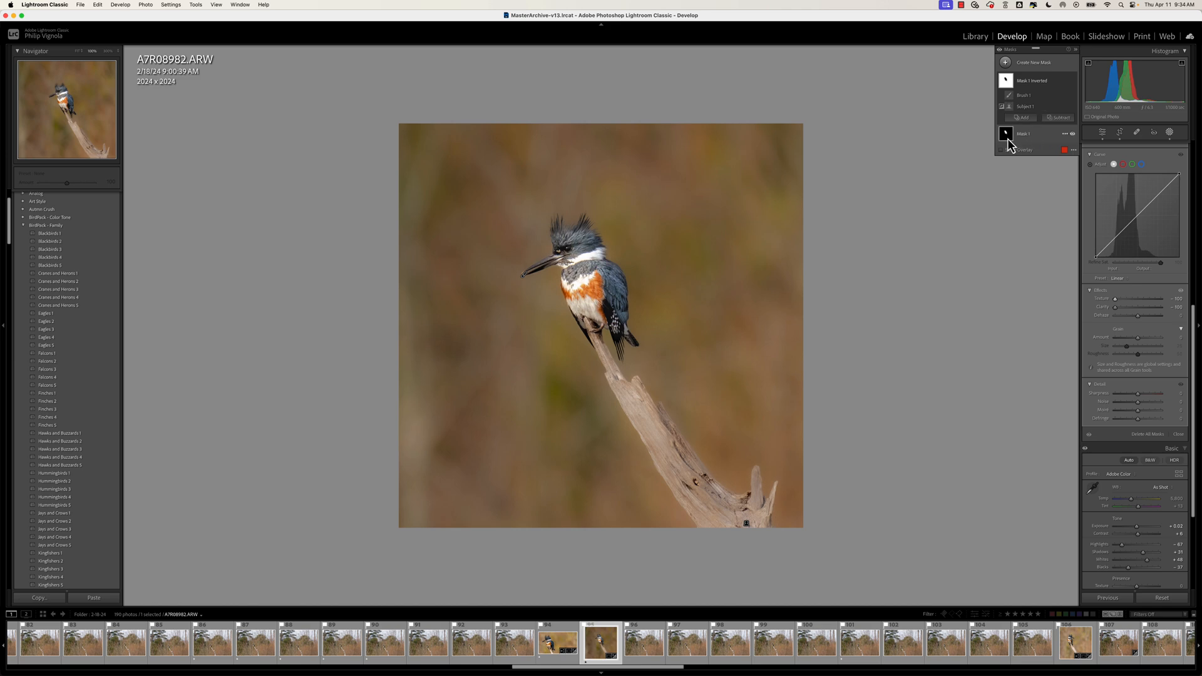
Step: Compare the photo with and without the inverted background mask, leaving that mask hidden
click(1072, 81)
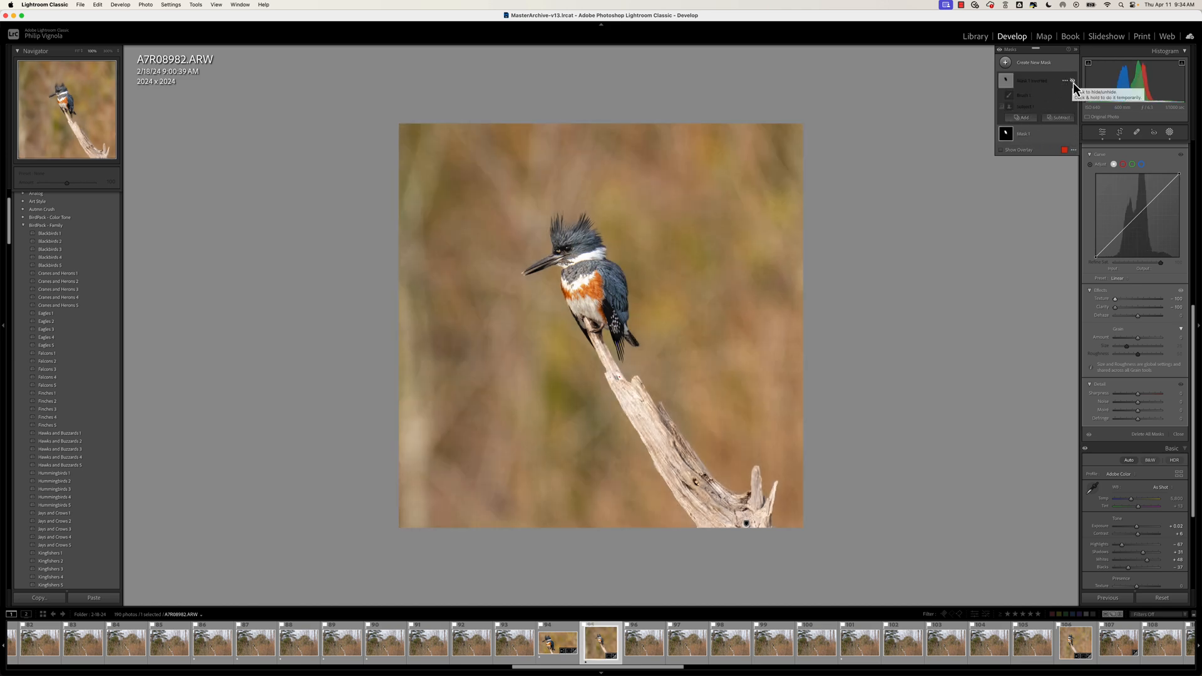
click(1073, 83)
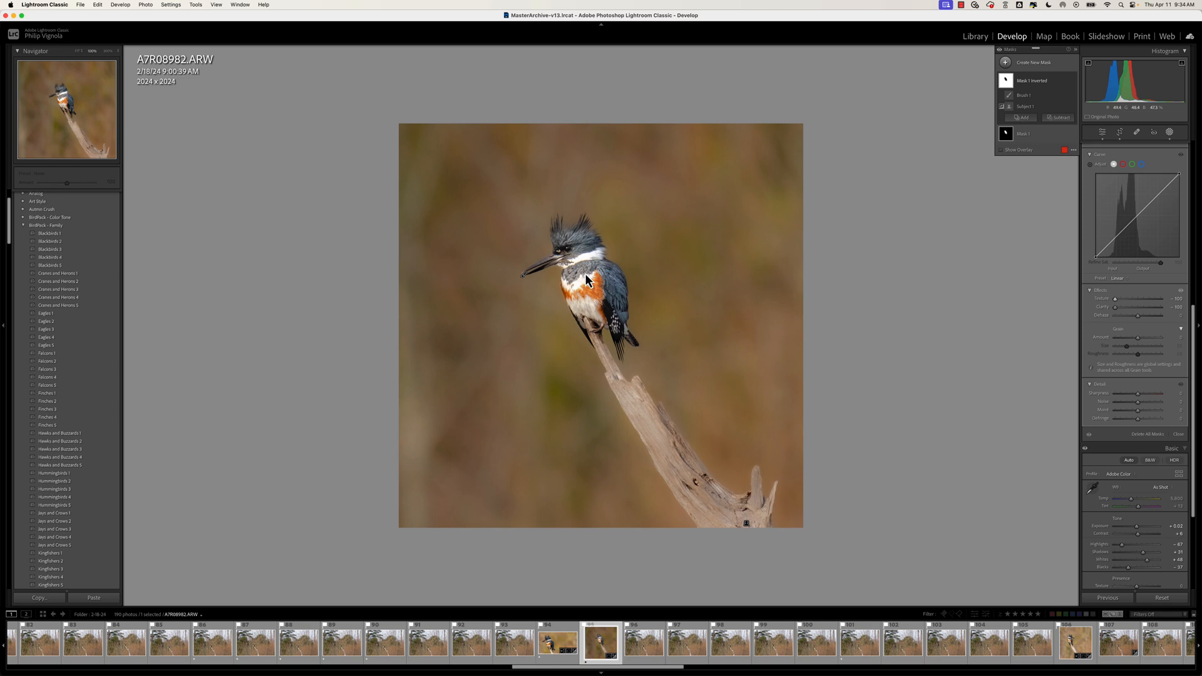
click(1073, 81)
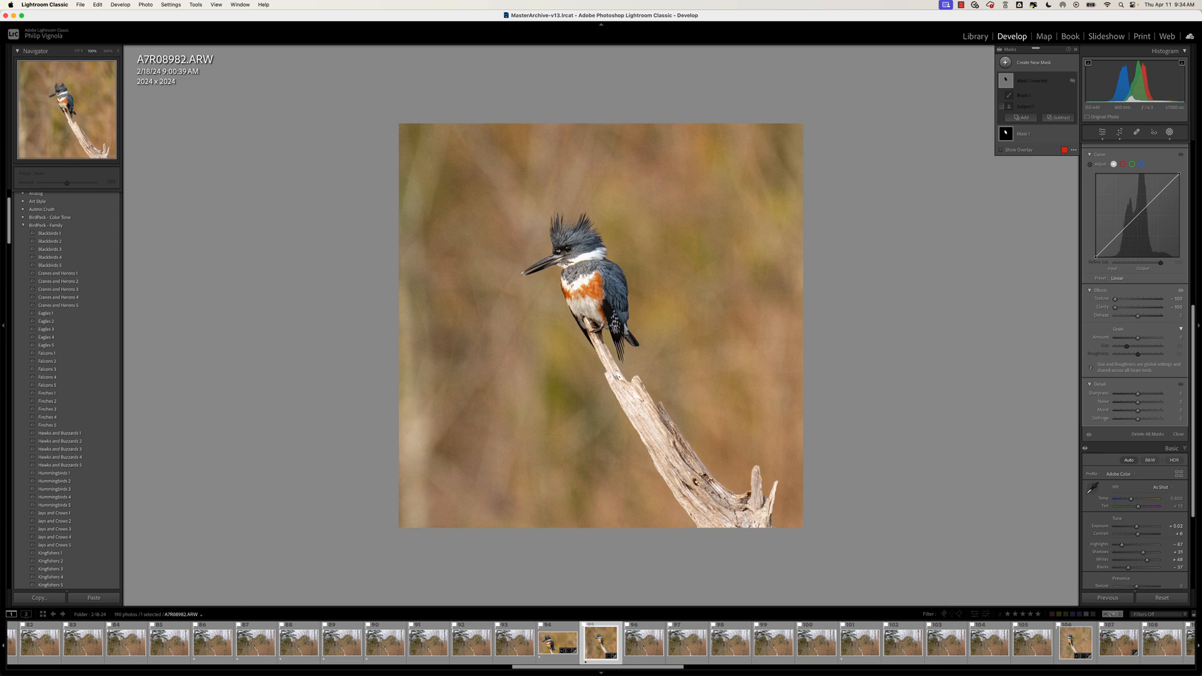
Step: Set the photo's global sharpening amount to 60 and raise its masking to 78 so sharpening targets the bird and branch edges
drag(1194, 374, 1198, 467)
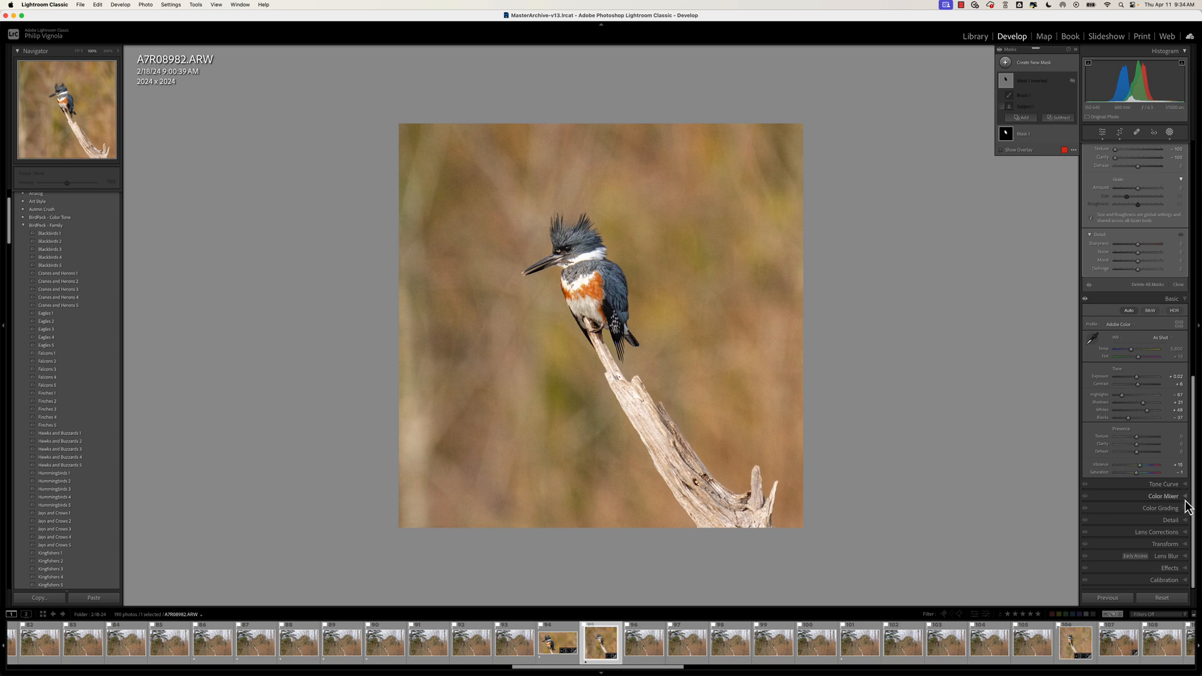
click(1185, 521)
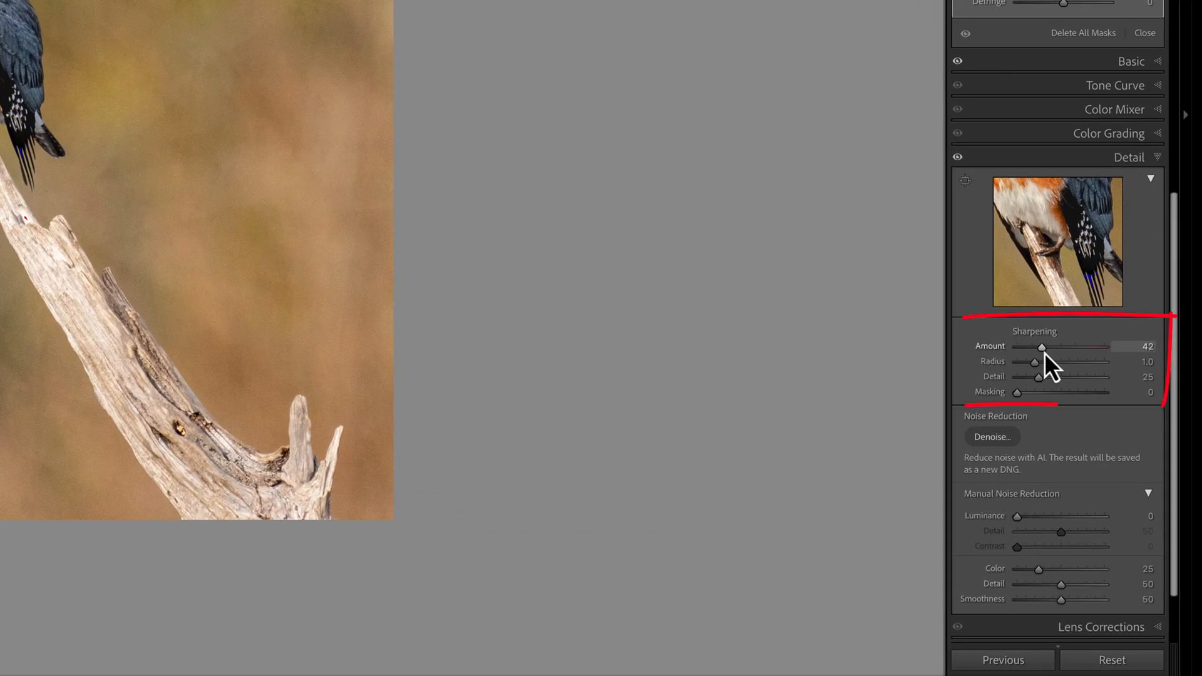
drag(1044, 352, 1054, 353)
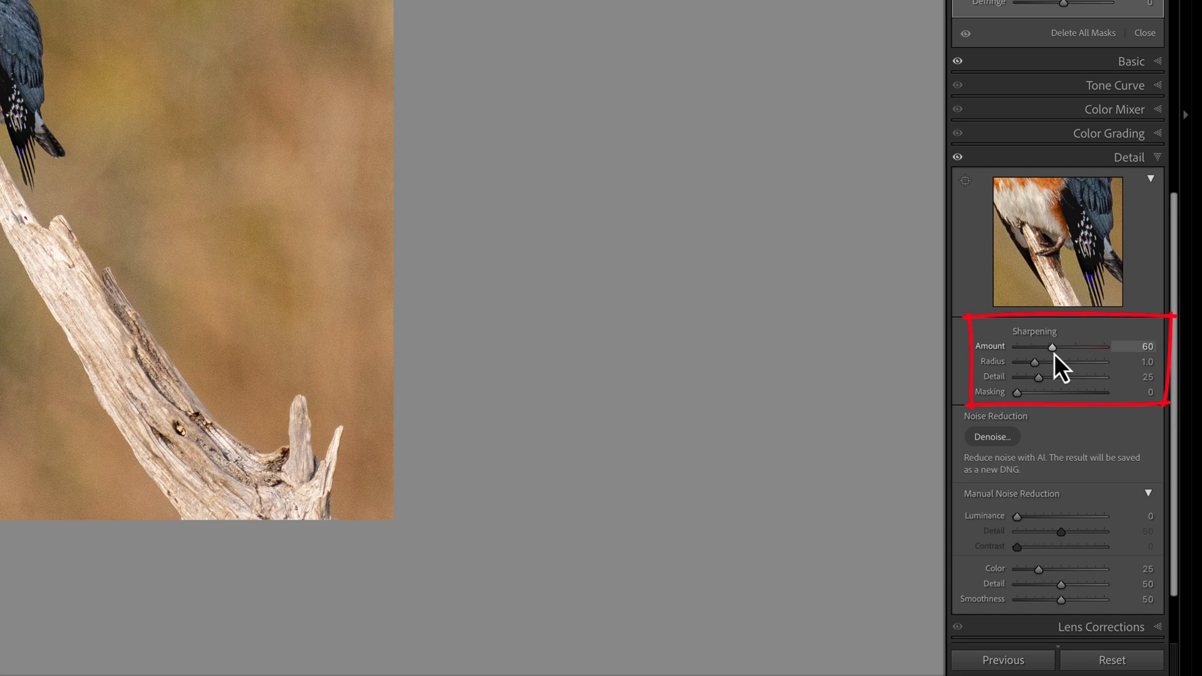
key(alt)
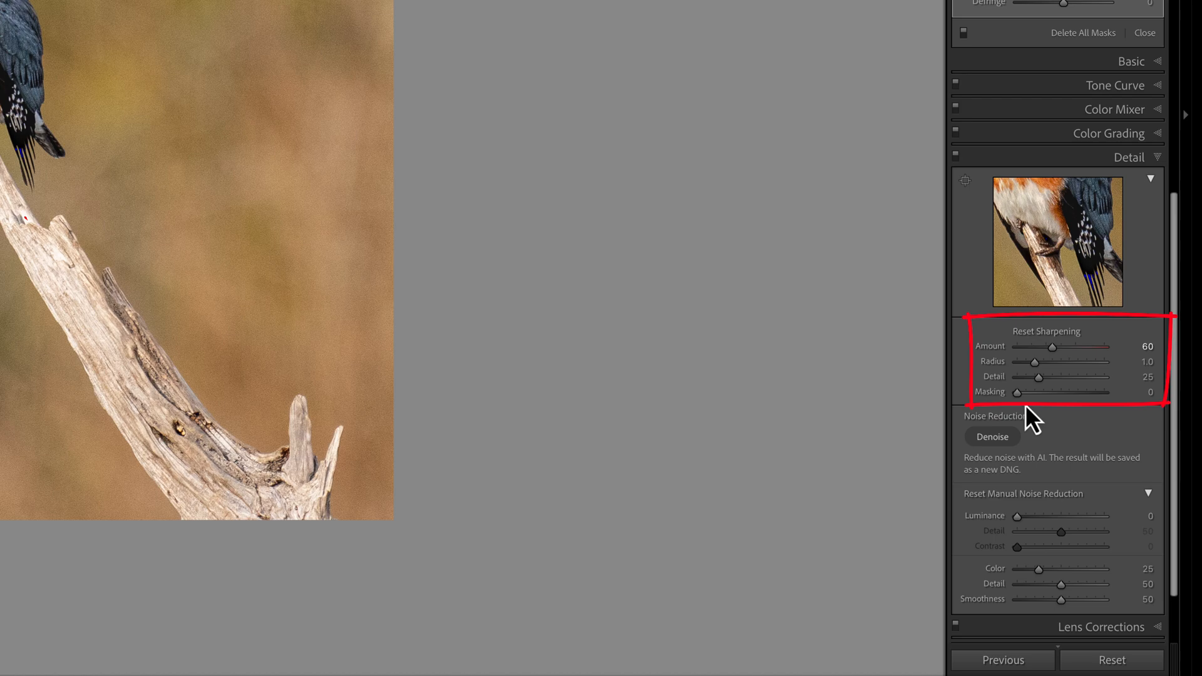
key(alt)
drag(1019, 396, 1079, 393)
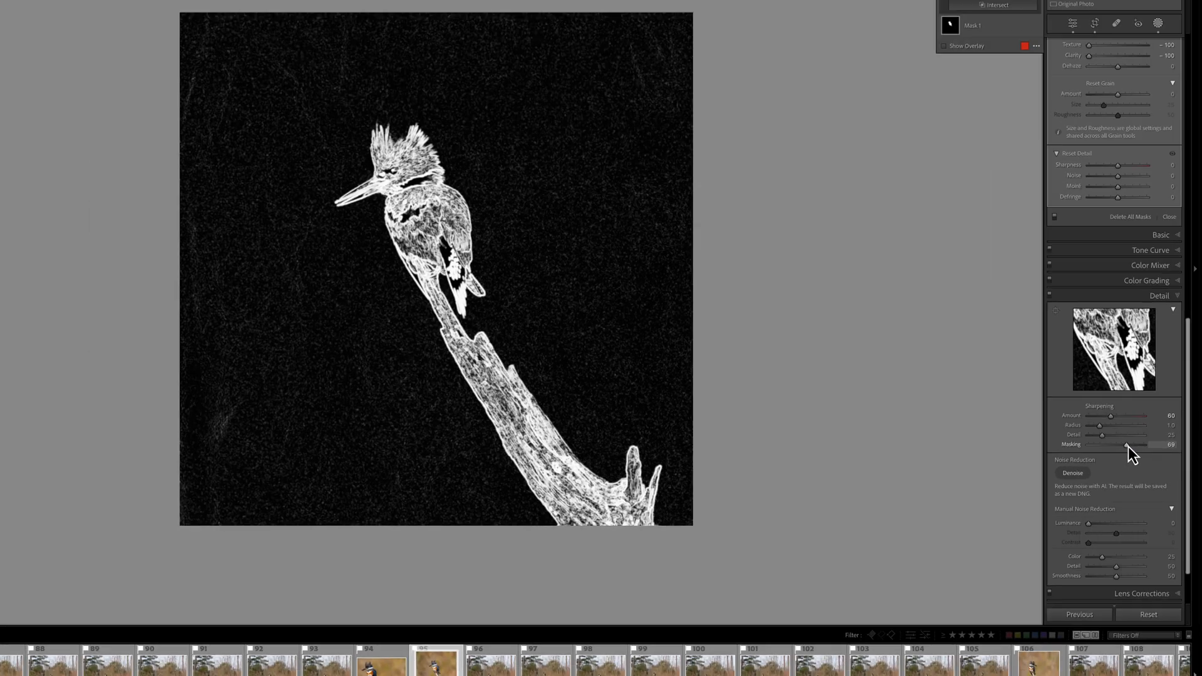
drag(1128, 446, 1150, 465)
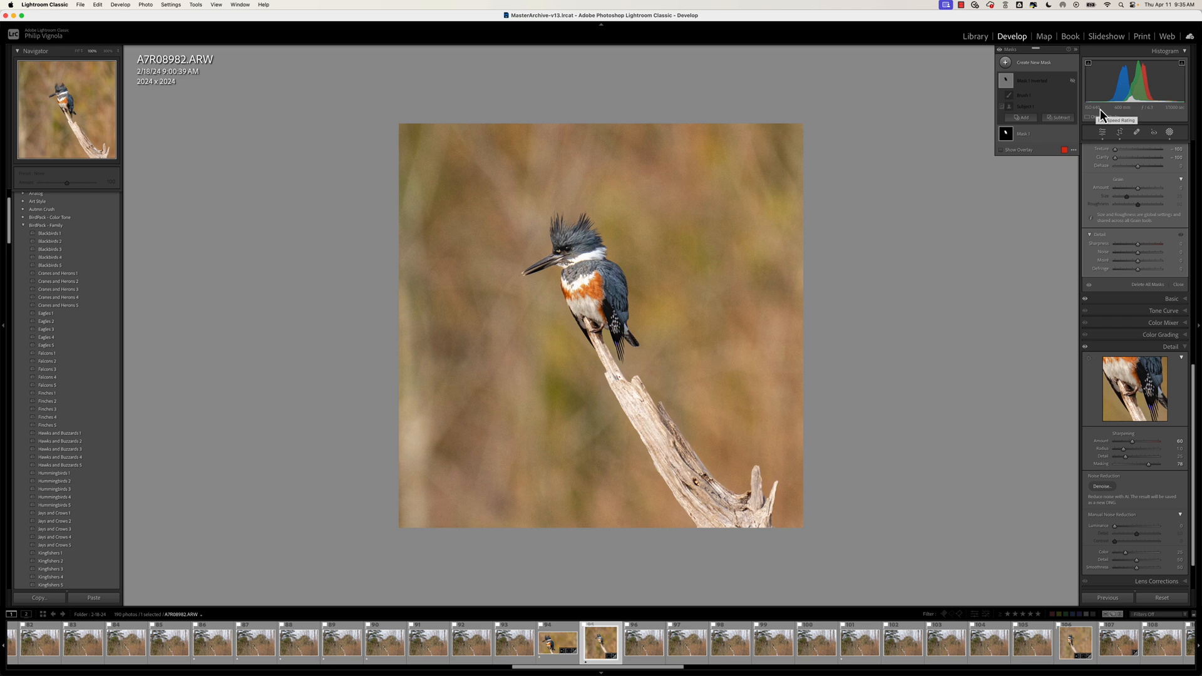
Step: Run AI Denoise at a moderate amount, checking the bird's head in the enhance preview, and generate the enhanced DNG
click(1107, 487)
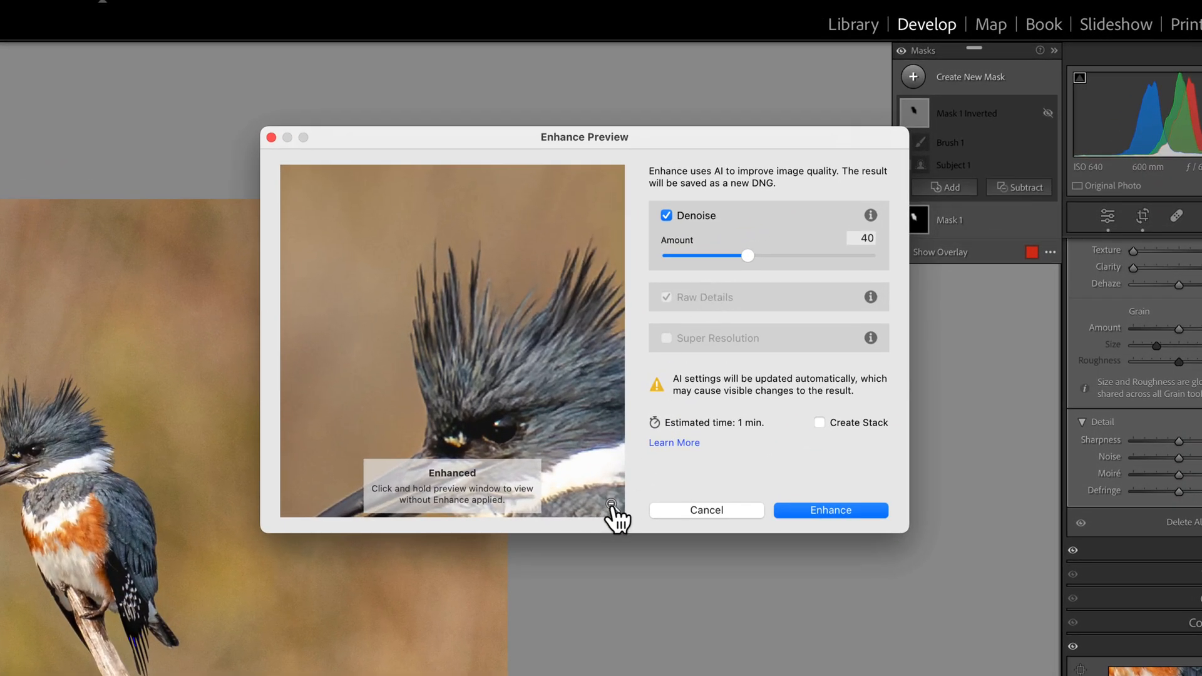
click(678, 443)
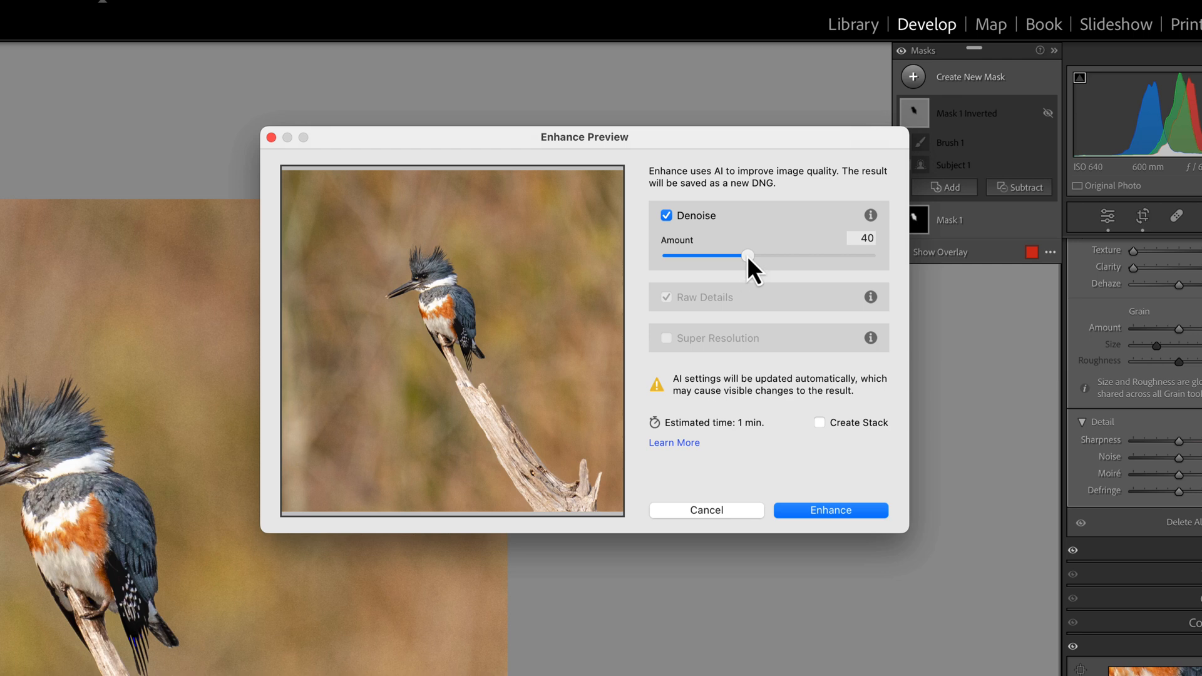
drag(746, 256, 718, 266)
click(422, 258)
drag(464, 365, 534, 306)
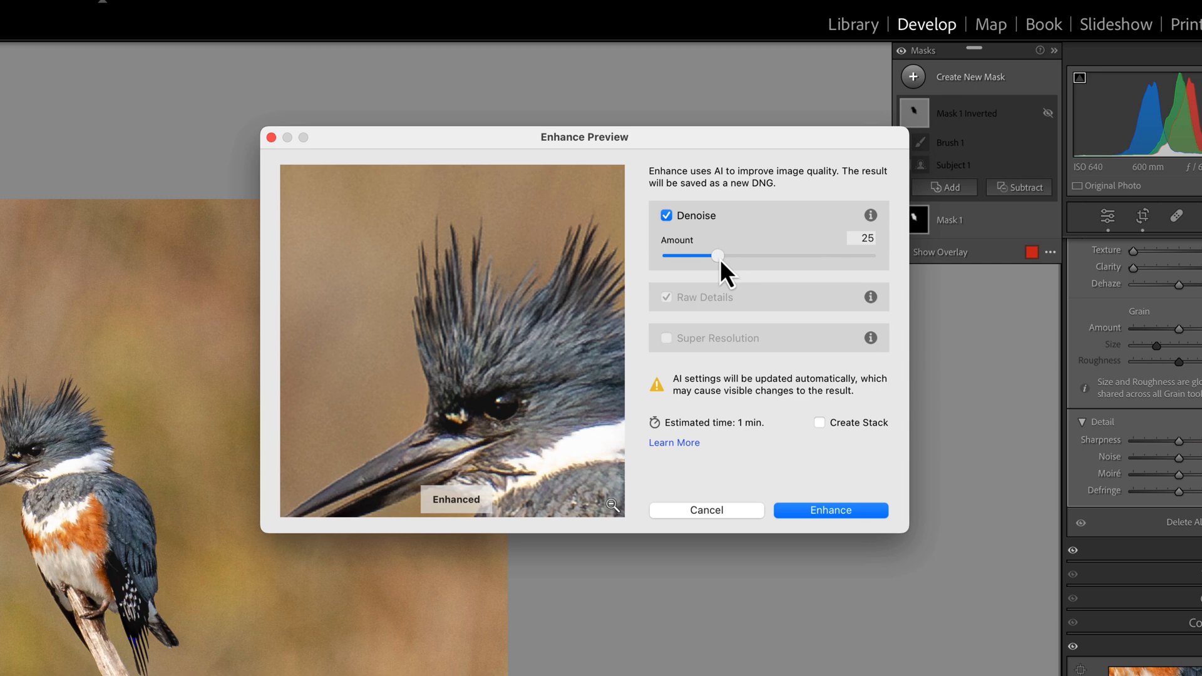
drag(729, 259, 740, 261)
click(839, 513)
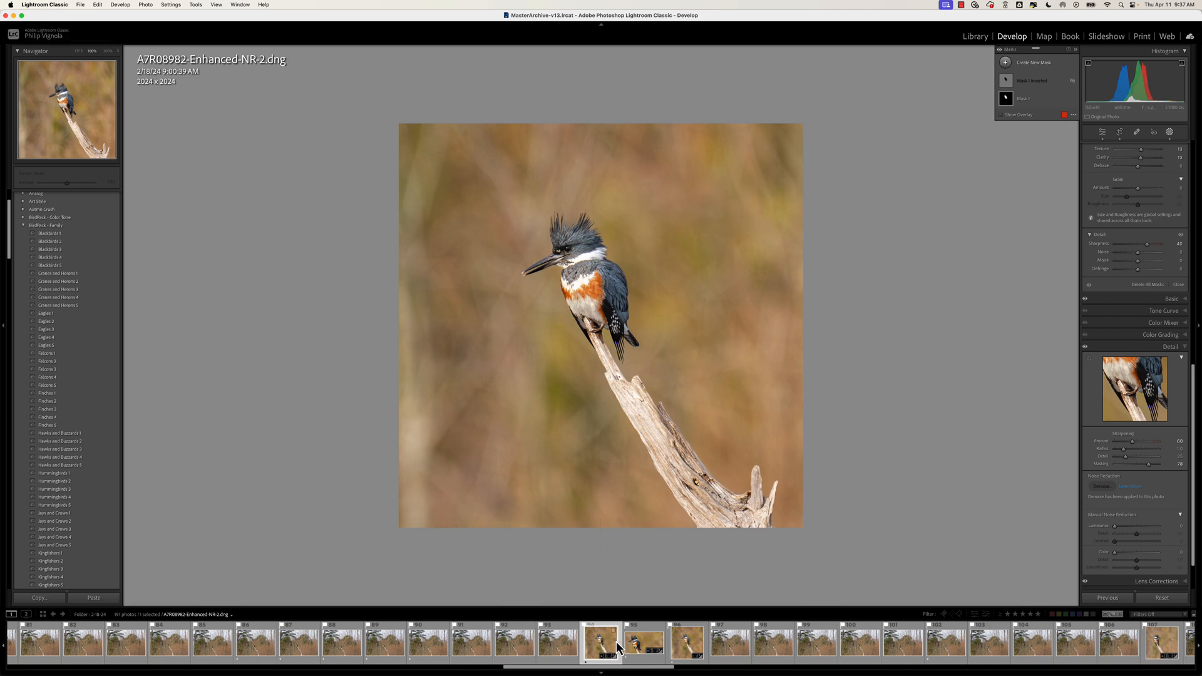
Step: Compare A7R08982.ARW with A7R08982-Enhanced-NR-2.dng, and examine the denoised kingfisher's feathers and background at higher magnification
click(687, 648)
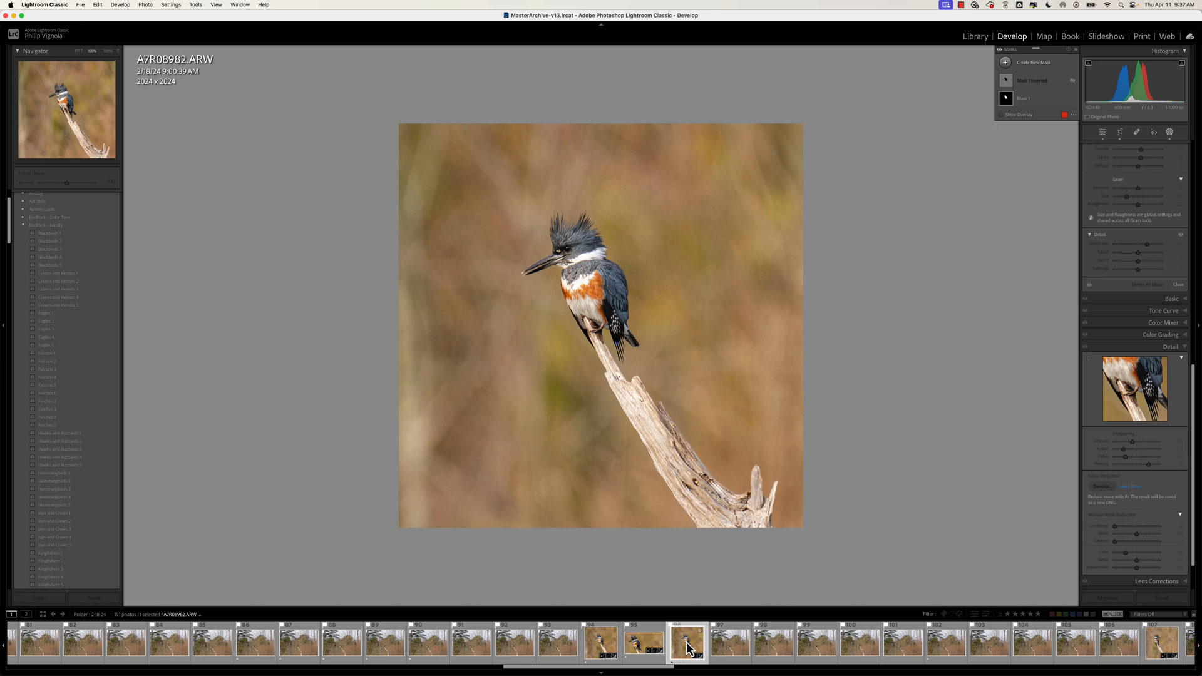
click(600, 648)
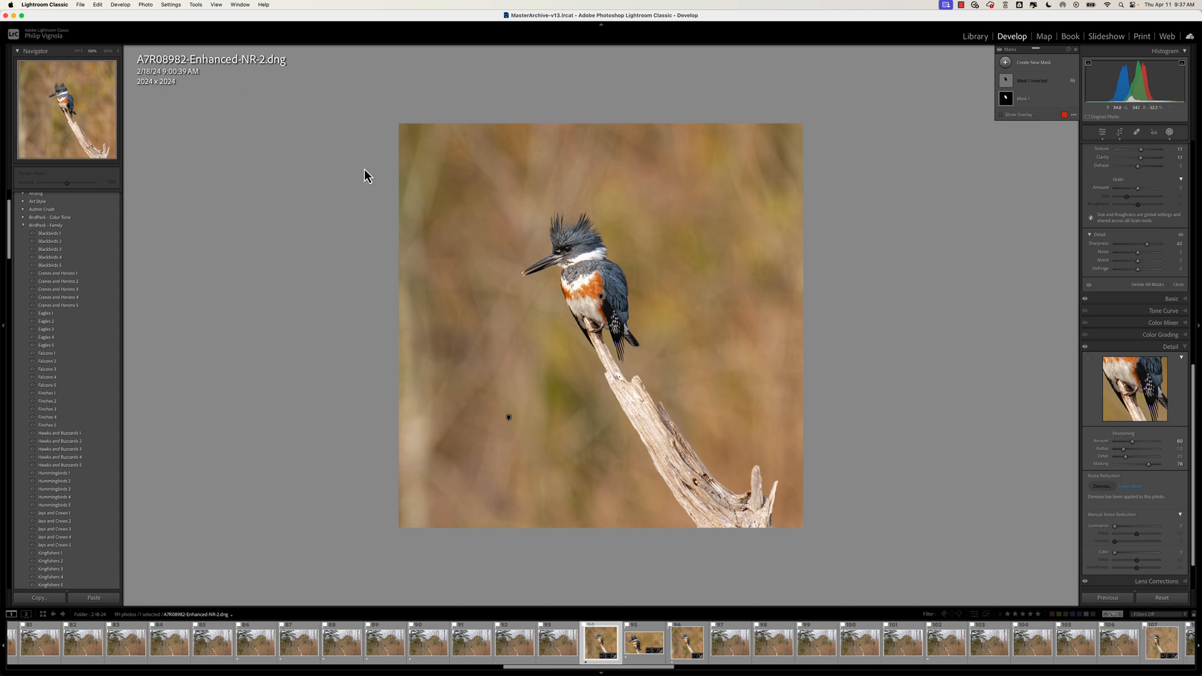
click(108, 53)
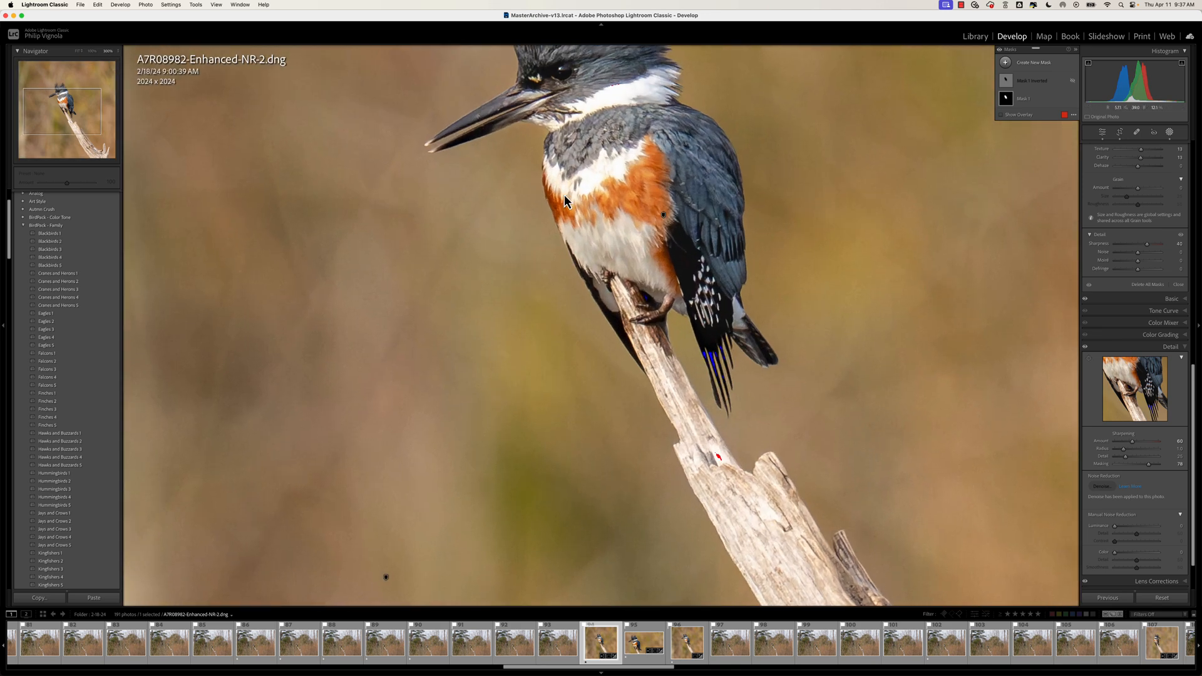
click(616, 238)
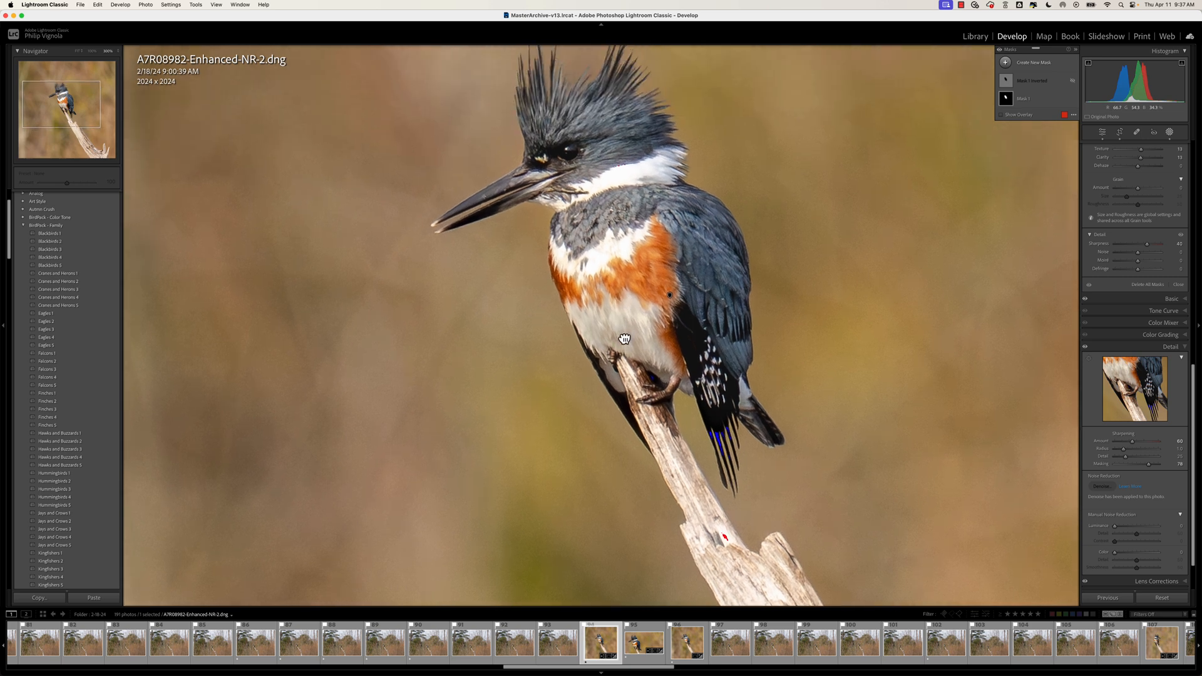
click(610, 364)
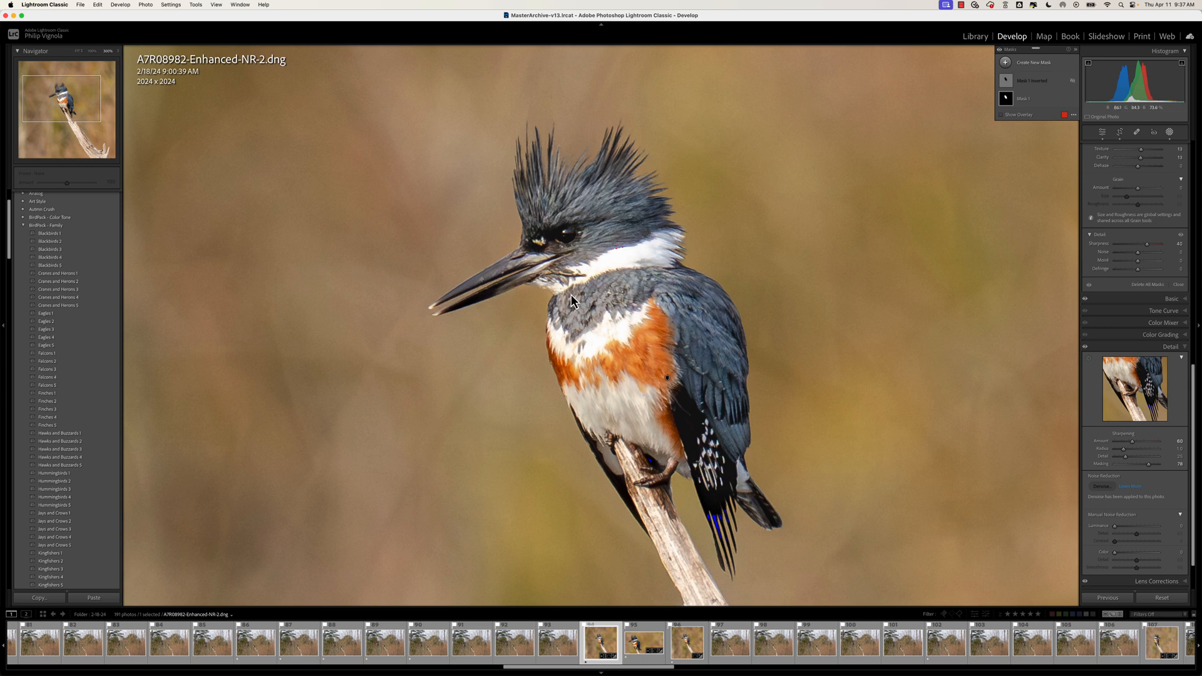
drag(567, 289, 491, 220)
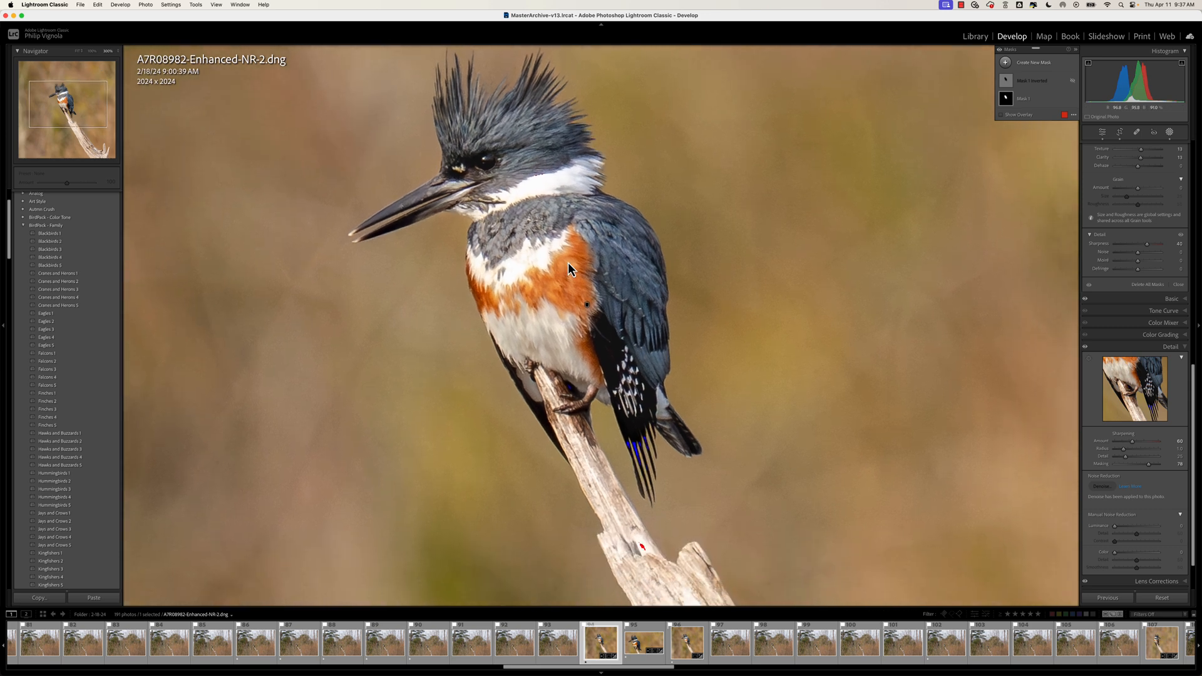
click(93, 53)
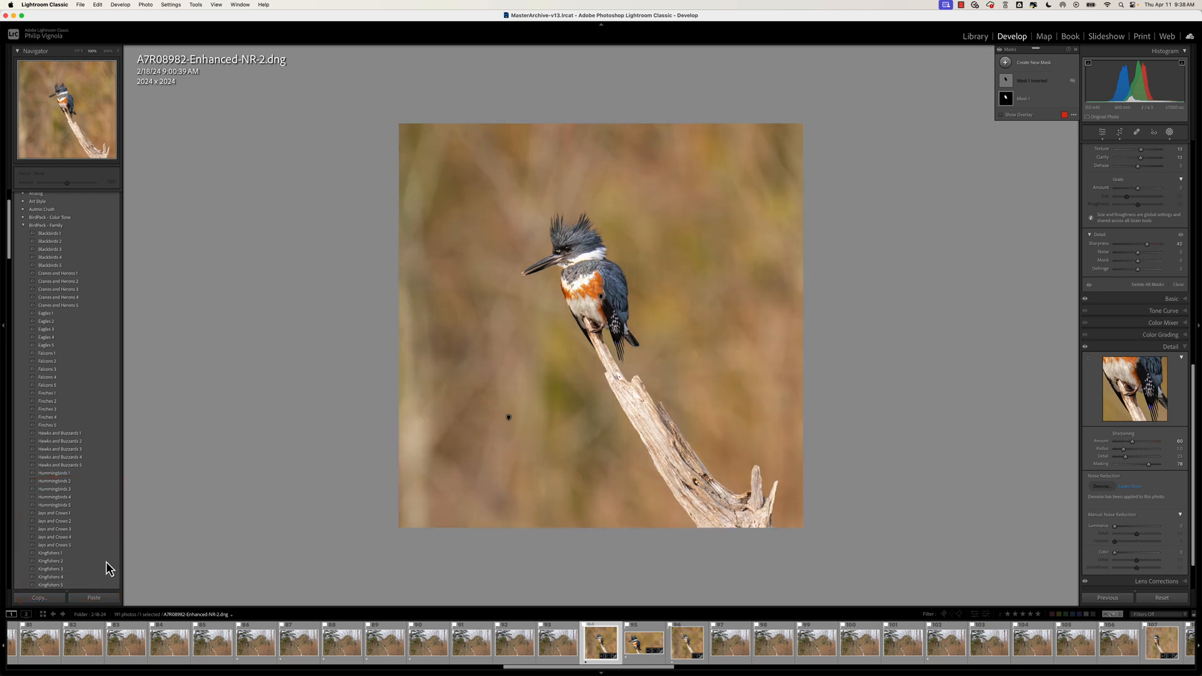
Step: Apply the Kingfishers 5 preset to the enhanced DNG and vary the preset amount, bringing it down to 0
click(56, 586)
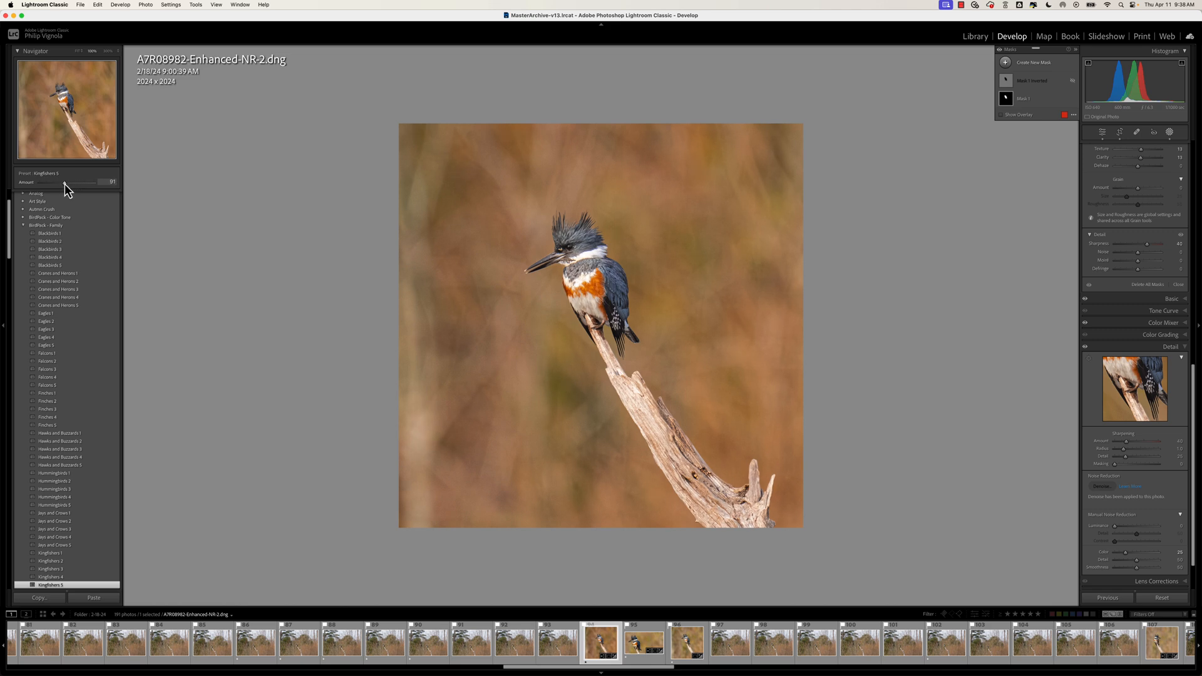
drag(49, 183, 48, 185)
drag(56, 182, 34, 185)
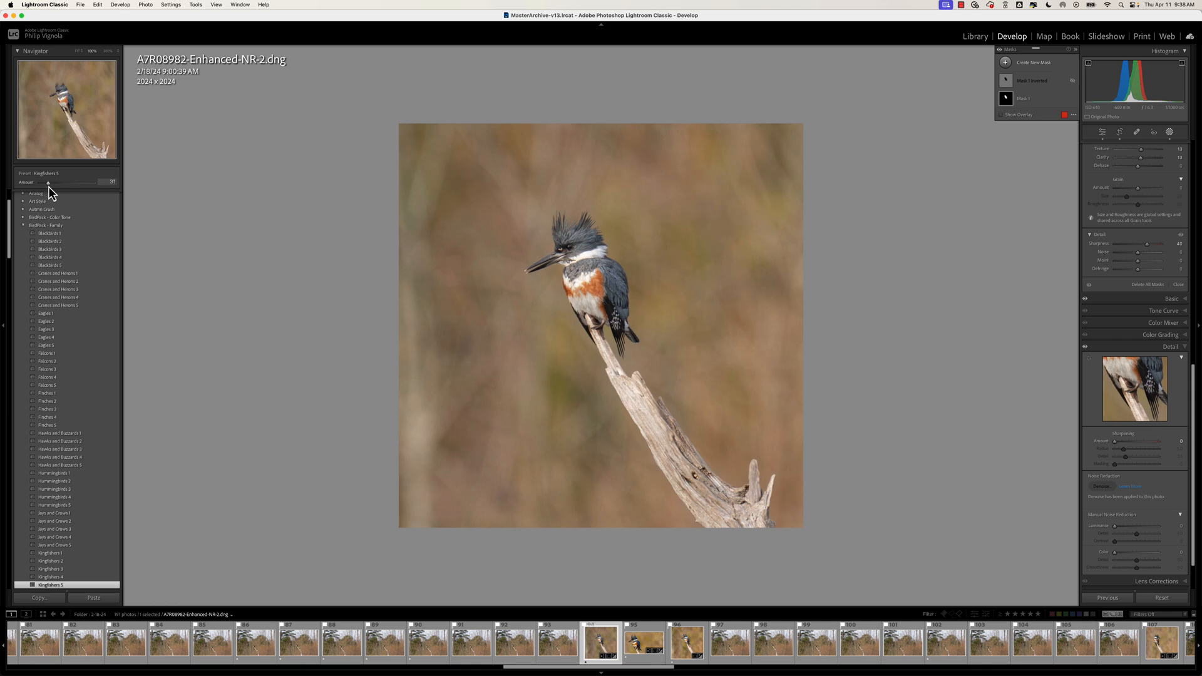
drag(51, 187, 54, 187)
drag(56, 183, 35, 184)
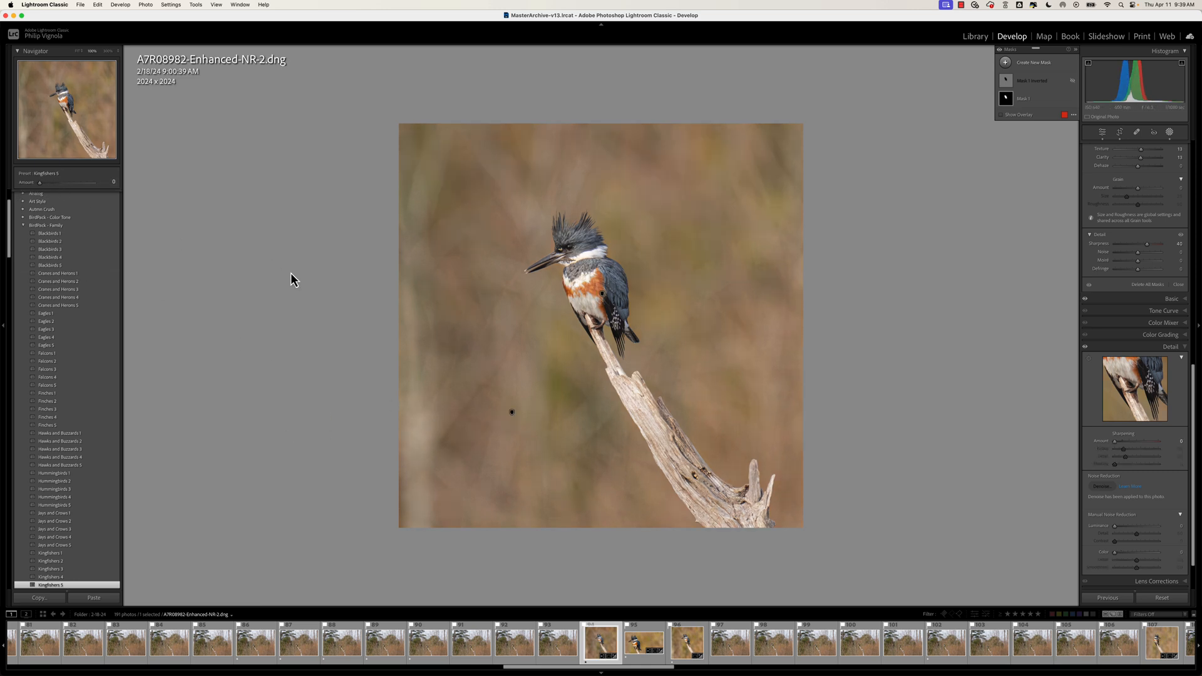